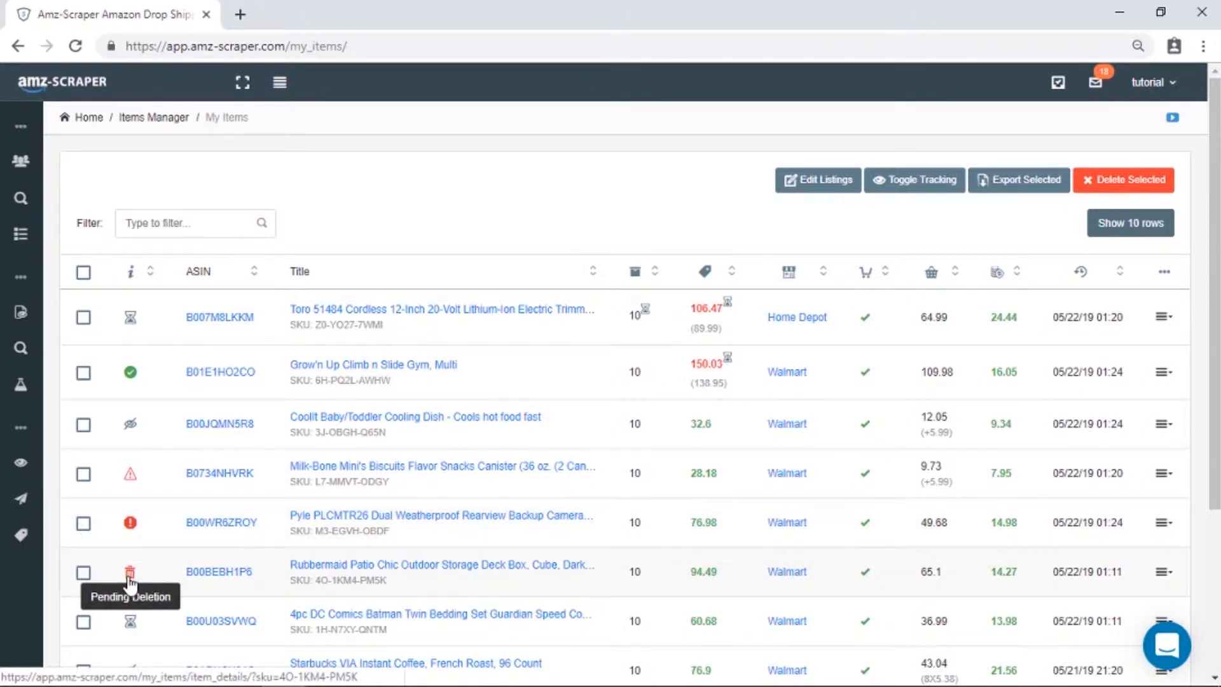
# Examine the listing details of the Toro 51484 cordless trimmer and return to the items list
pyautogui.click(132, 322)
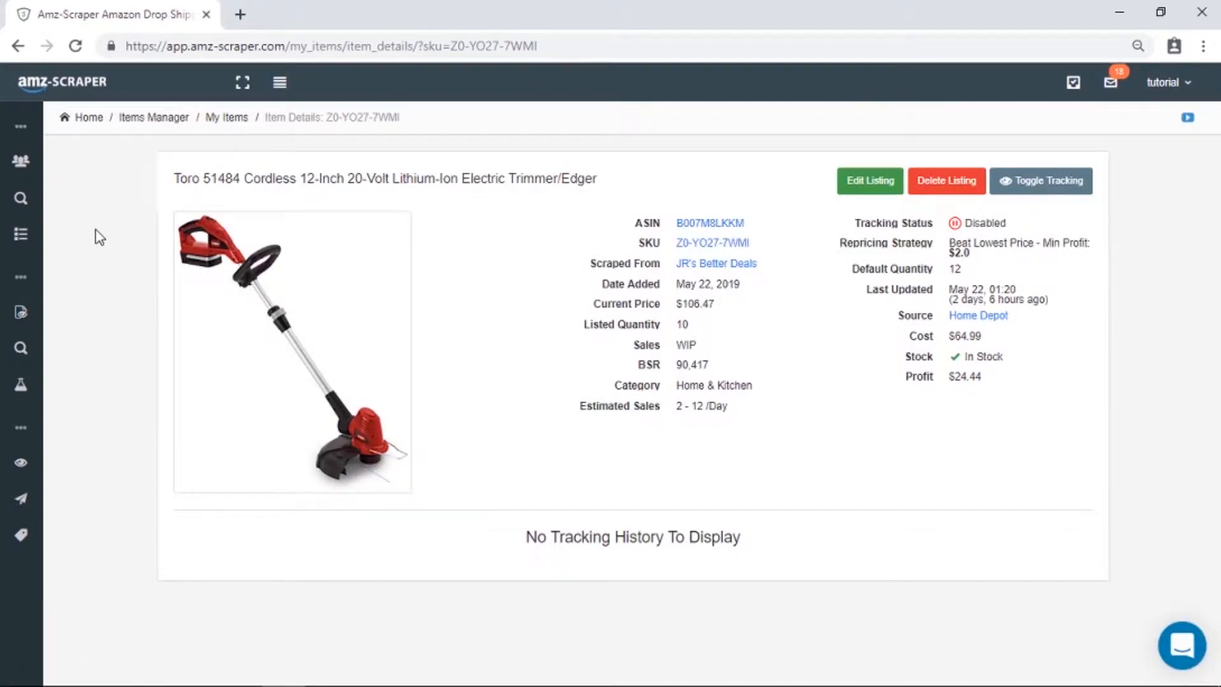
pyautogui.click(19, 55)
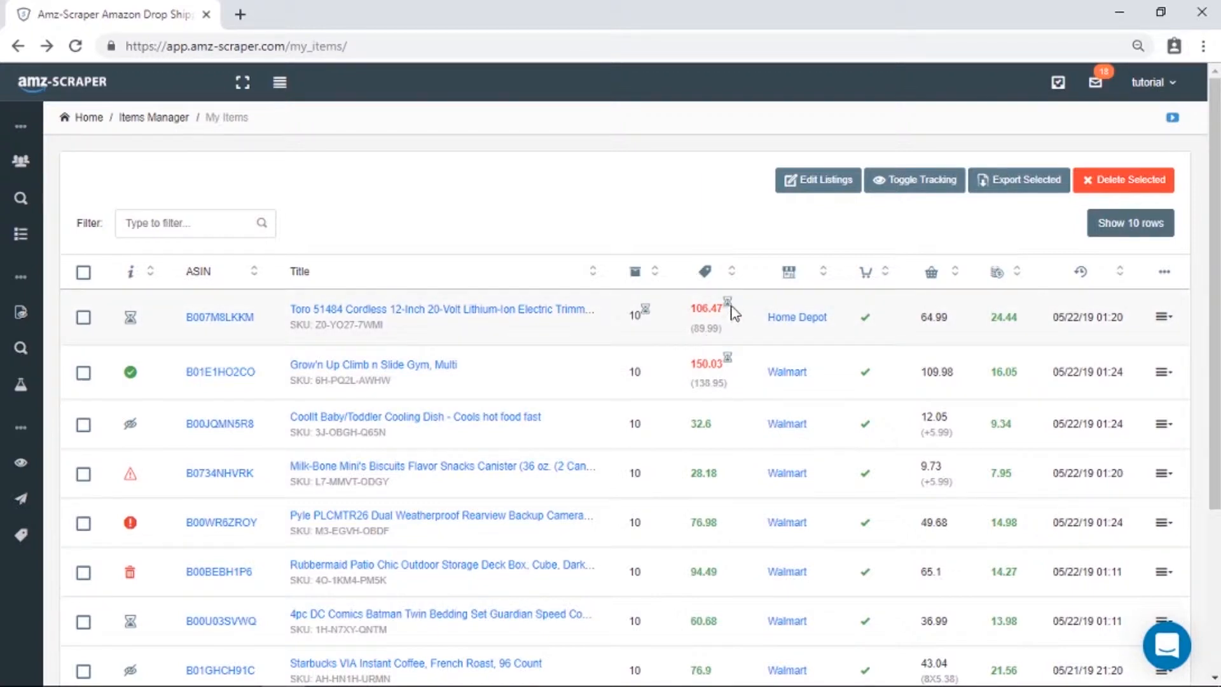
pyautogui.moveTo(730, 307)
# Select all listings for bulk editing and review the price, profit and quantity adjustment options, trying Set To for the price
pyautogui.click(83, 272)
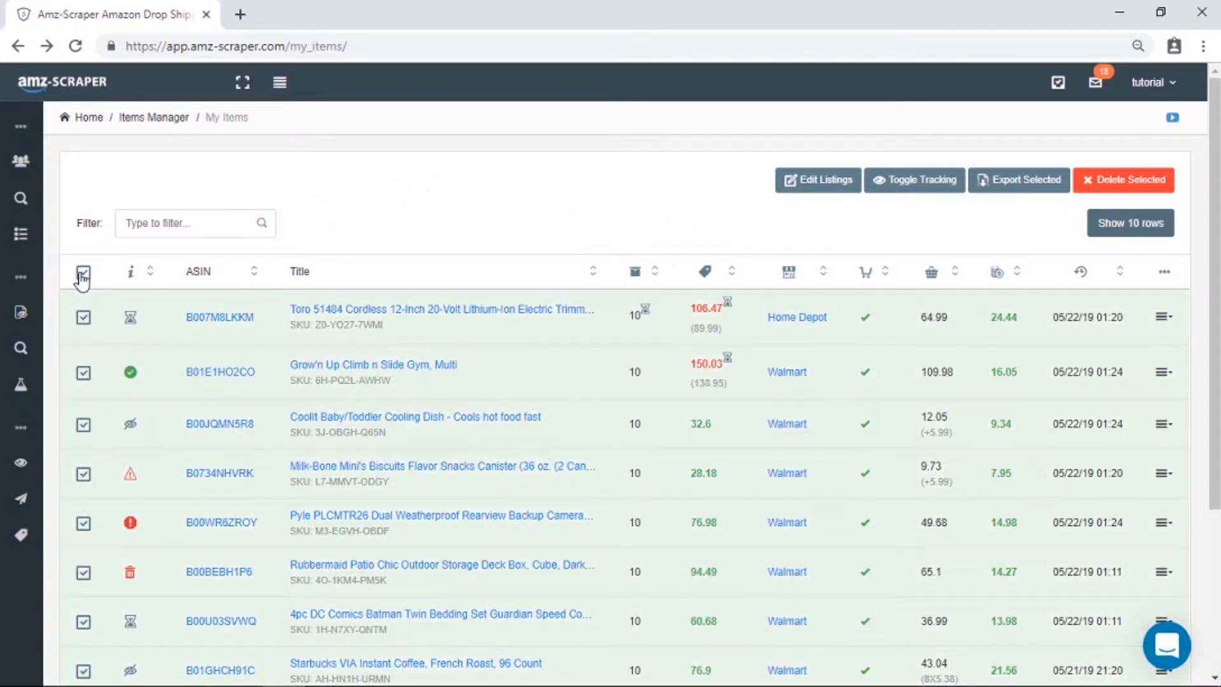
pyautogui.click(813, 188)
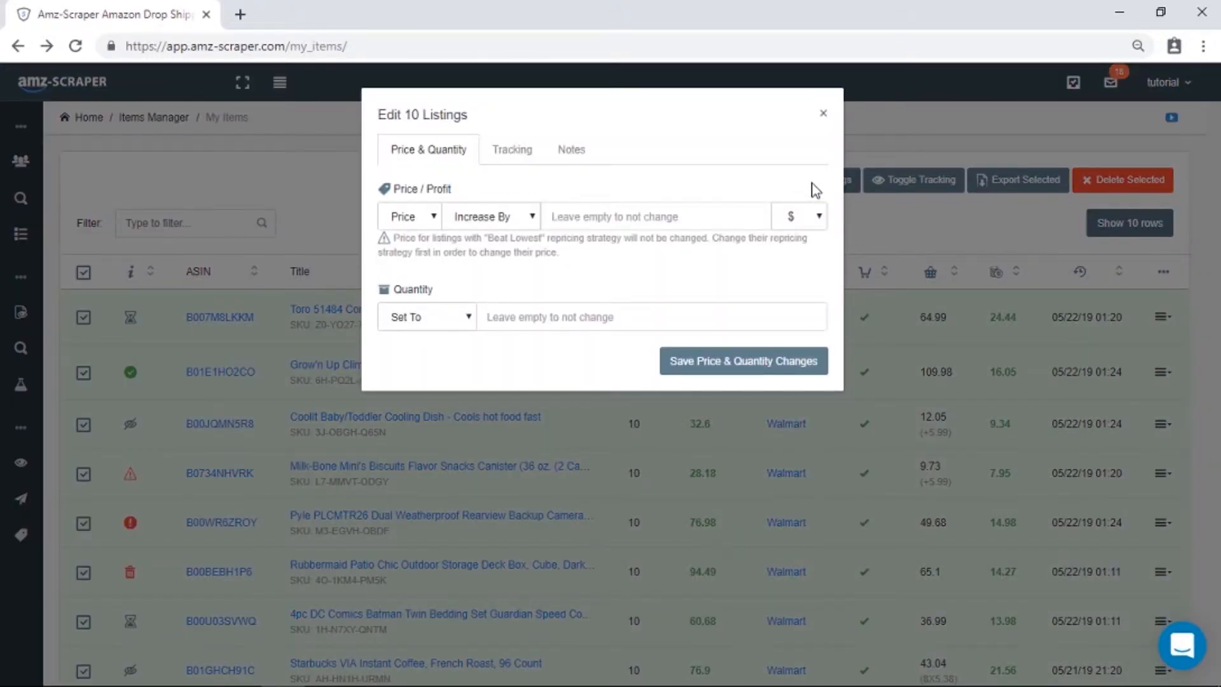
pyautogui.click(429, 227)
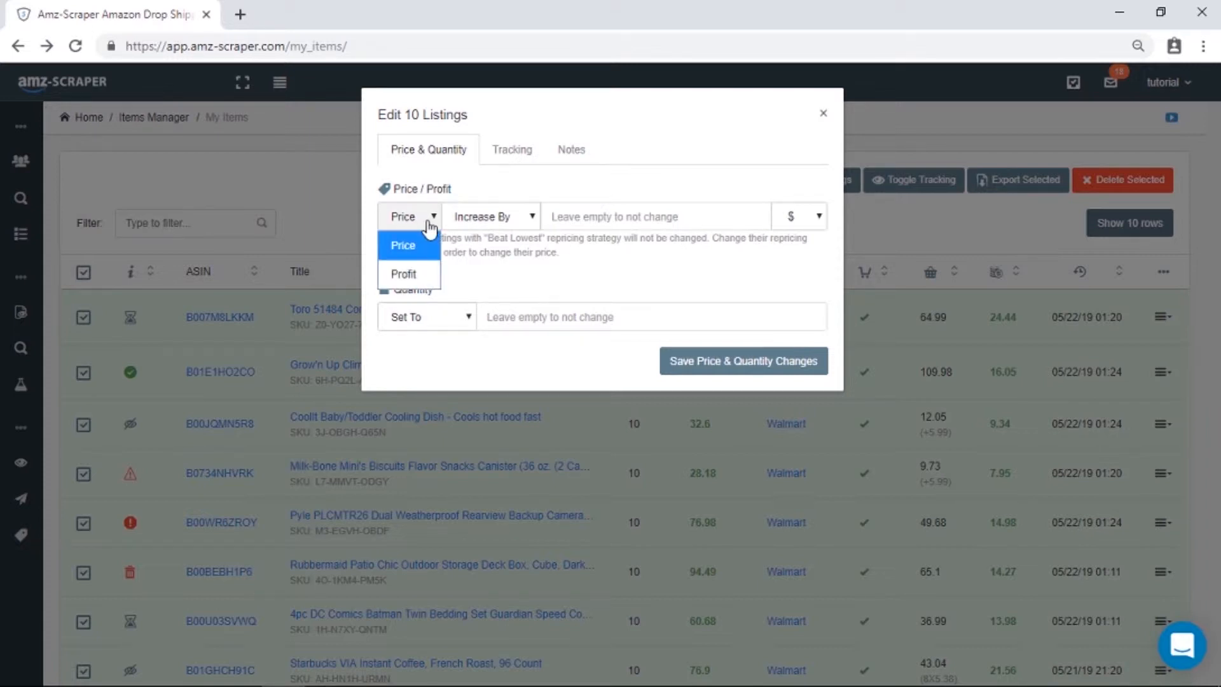
pyautogui.click(518, 224)
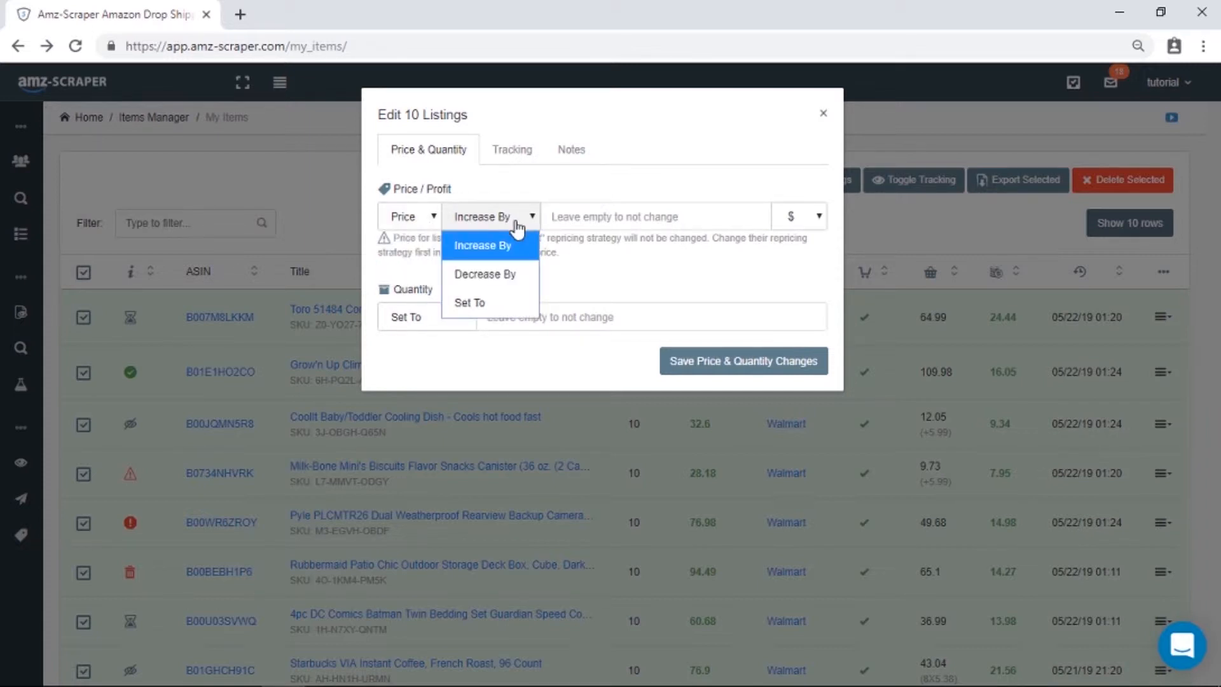
pyautogui.click(525, 310)
pyautogui.click(595, 216)
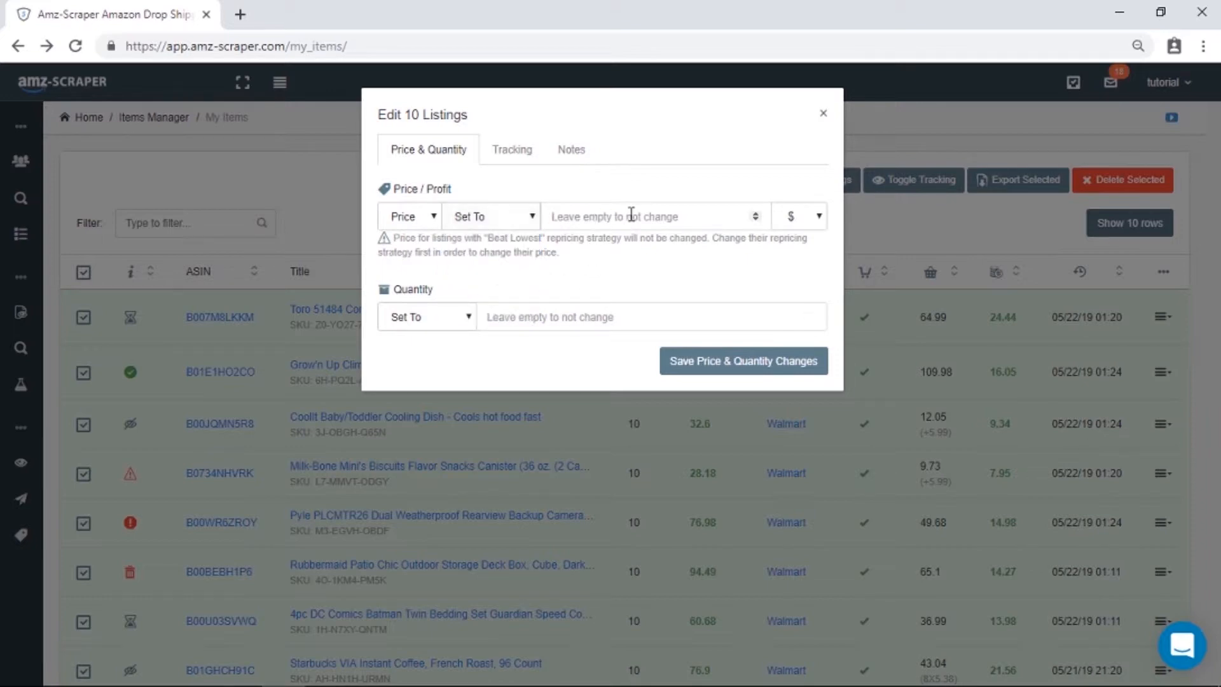
pyautogui.click(811, 225)
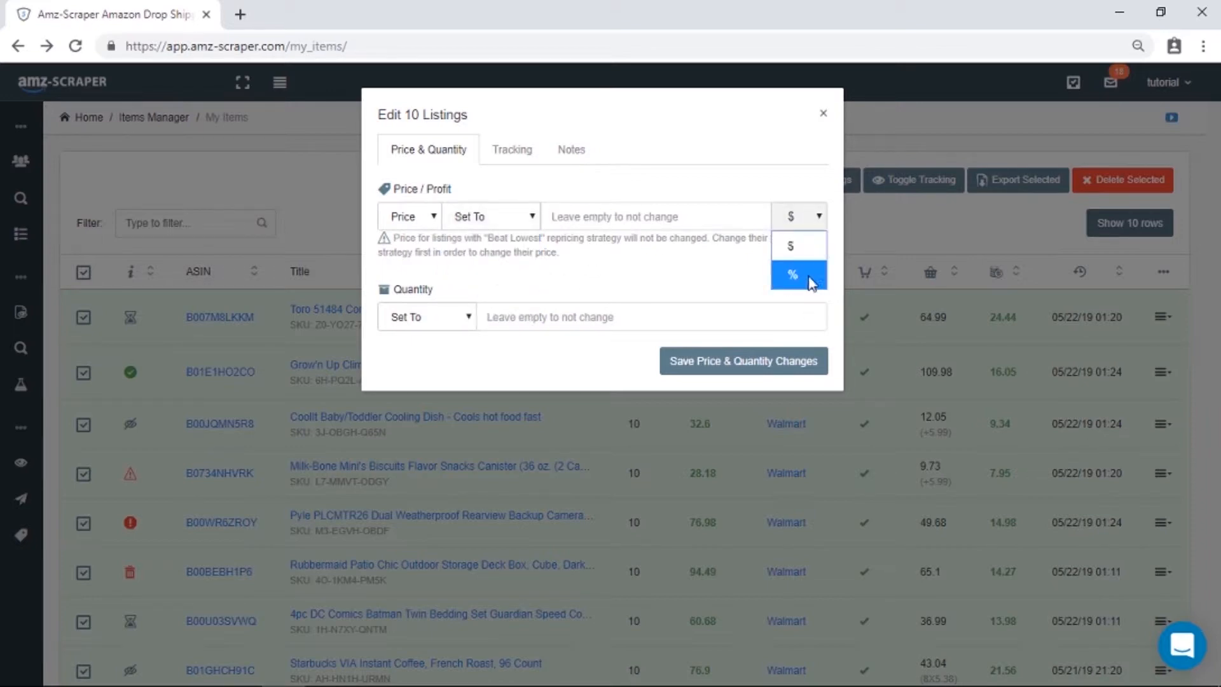
pyautogui.click(741, 273)
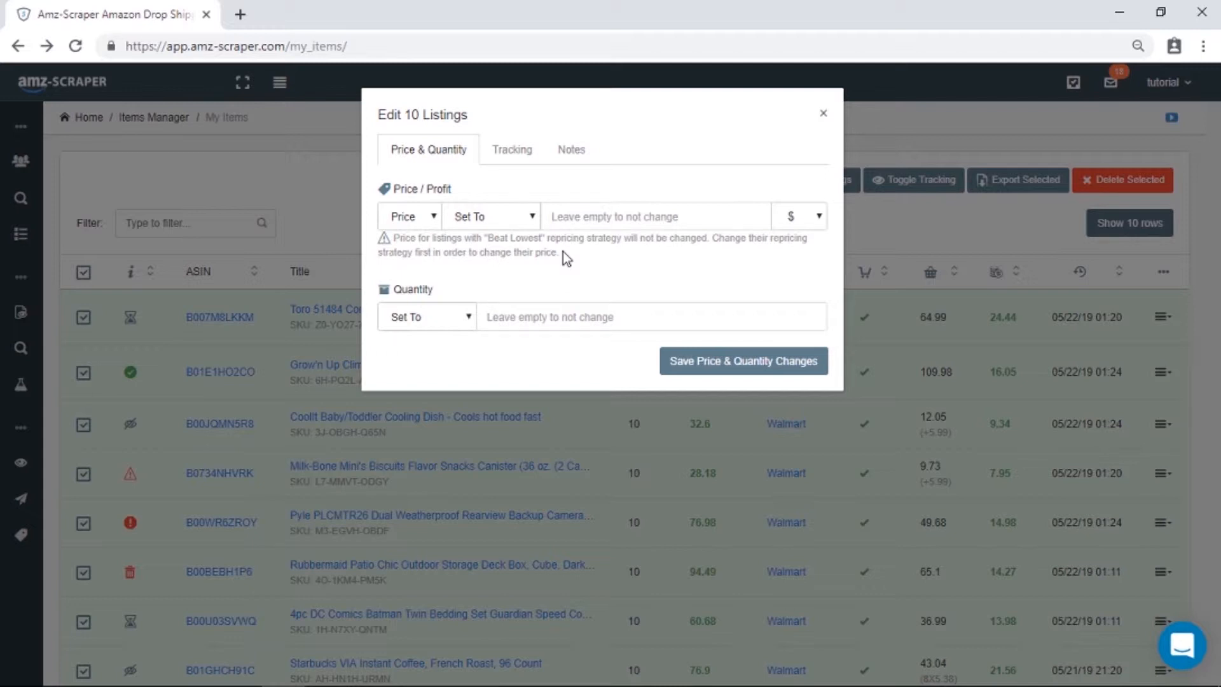
pyautogui.click(468, 316)
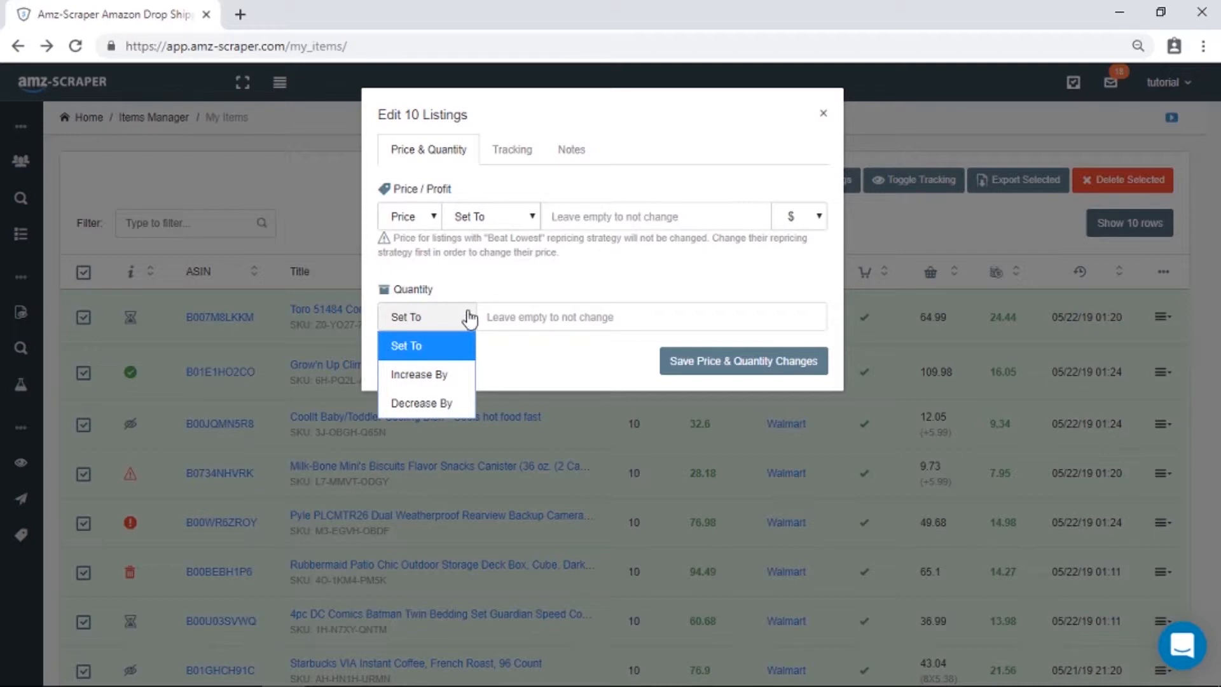
pyautogui.click(560, 286)
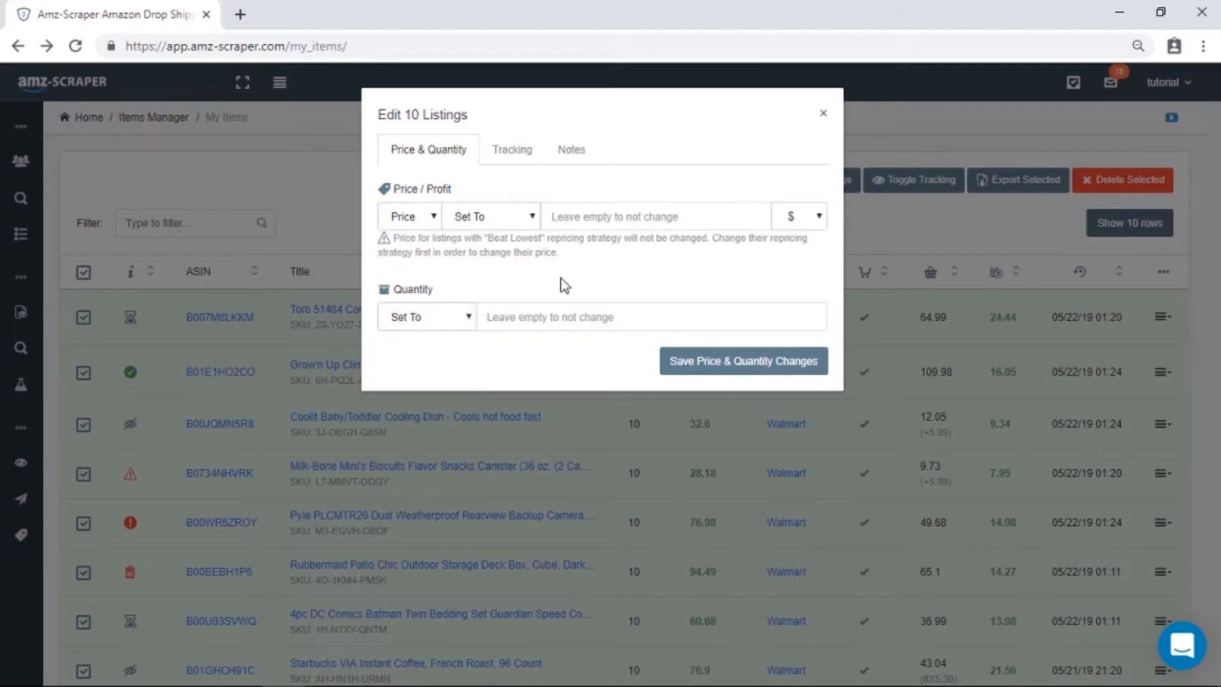
# Review the bulk tracking options, including the repricing strategies and the repricing value units
pyautogui.click(507, 152)
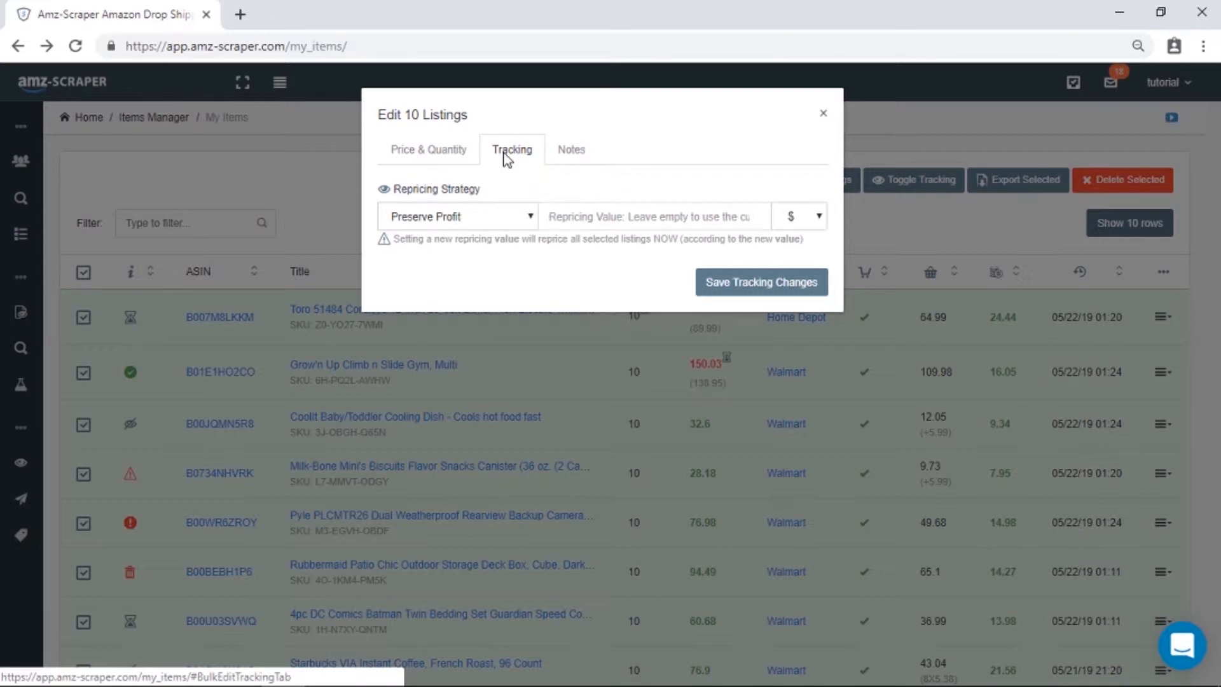
pyautogui.click(530, 218)
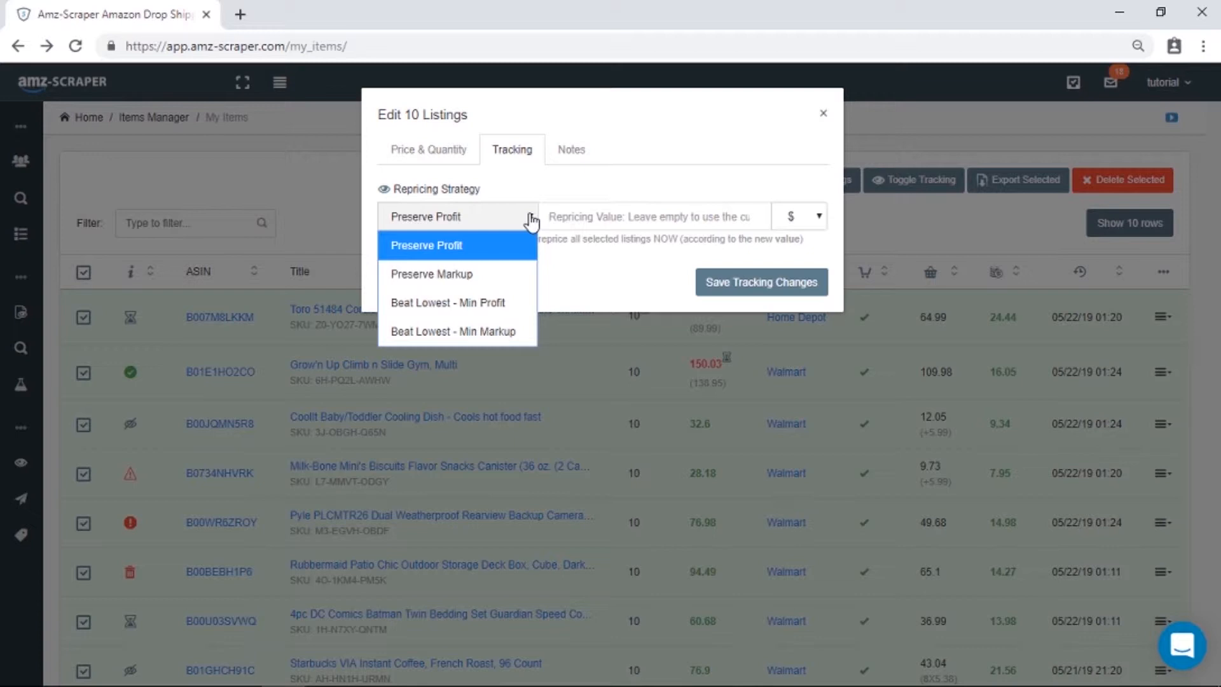
pyautogui.click(816, 219)
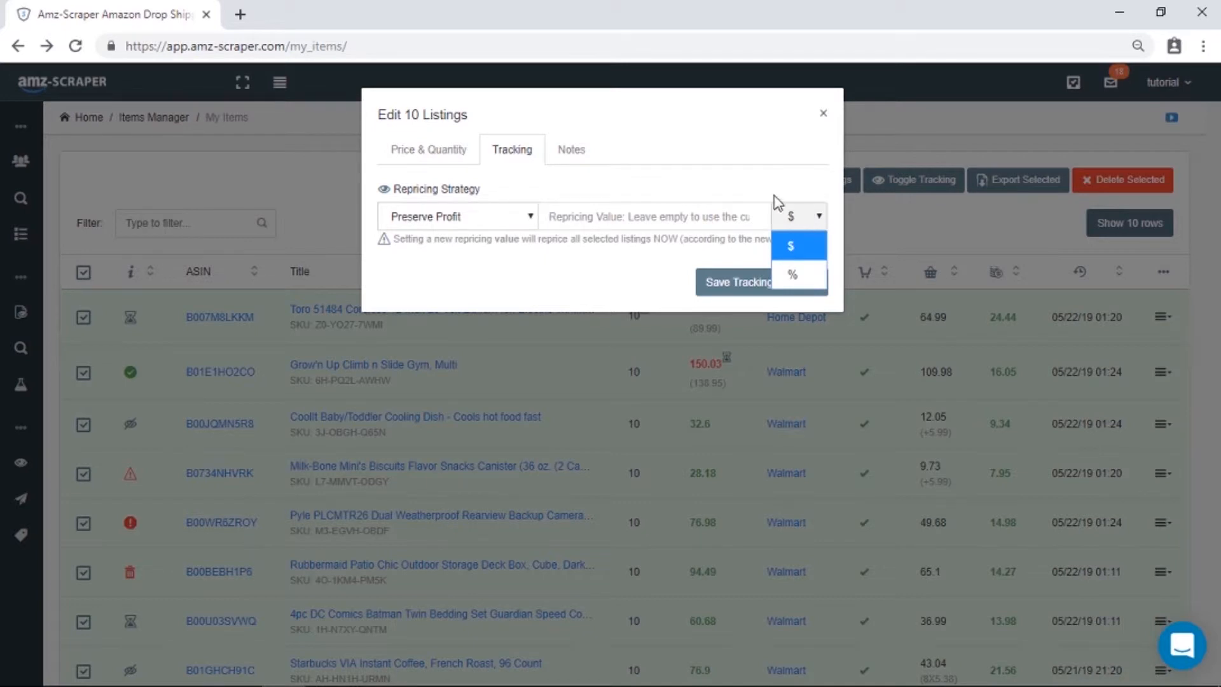
pyautogui.click(729, 183)
# Save the note "amz" on all selected listings
pyautogui.click(579, 156)
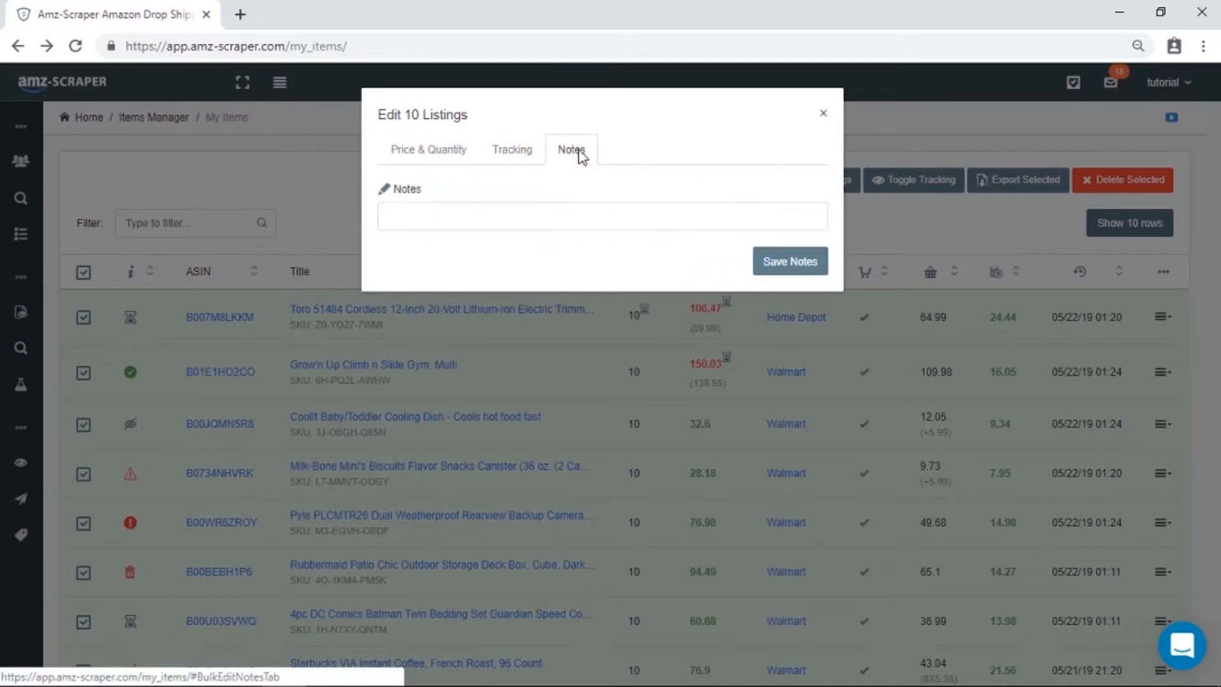
pyautogui.click(534, 211)
pyautogui.write('amz')
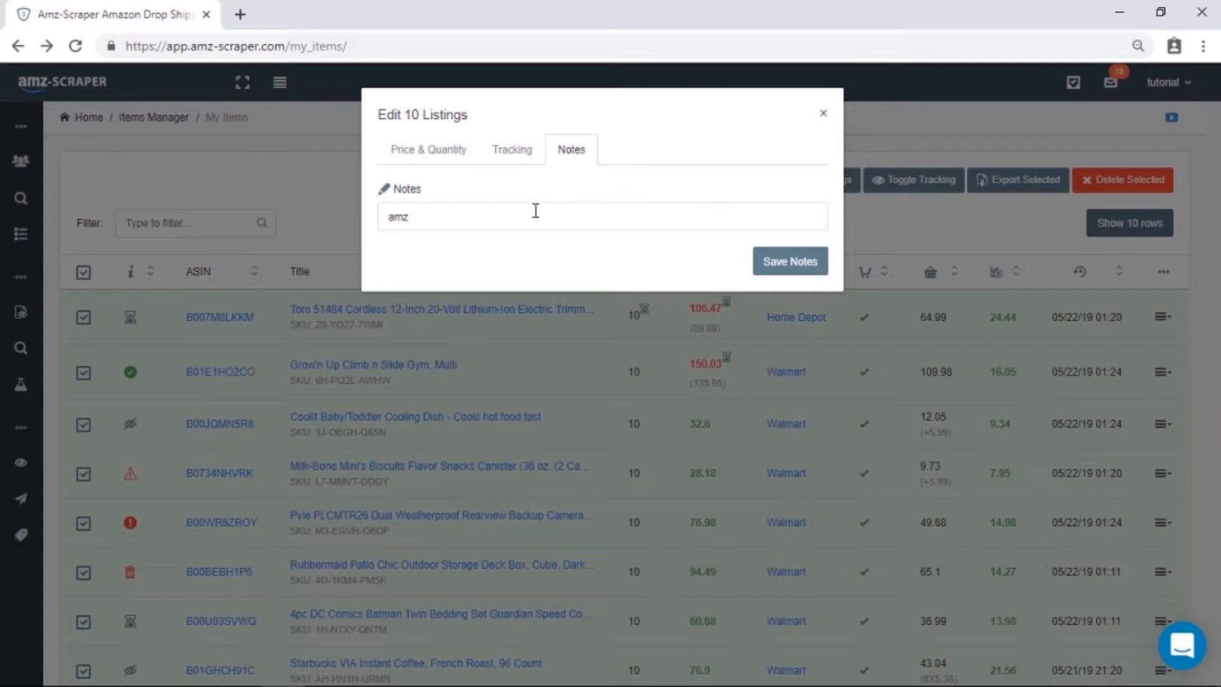
pyautogui.click(785, 267)
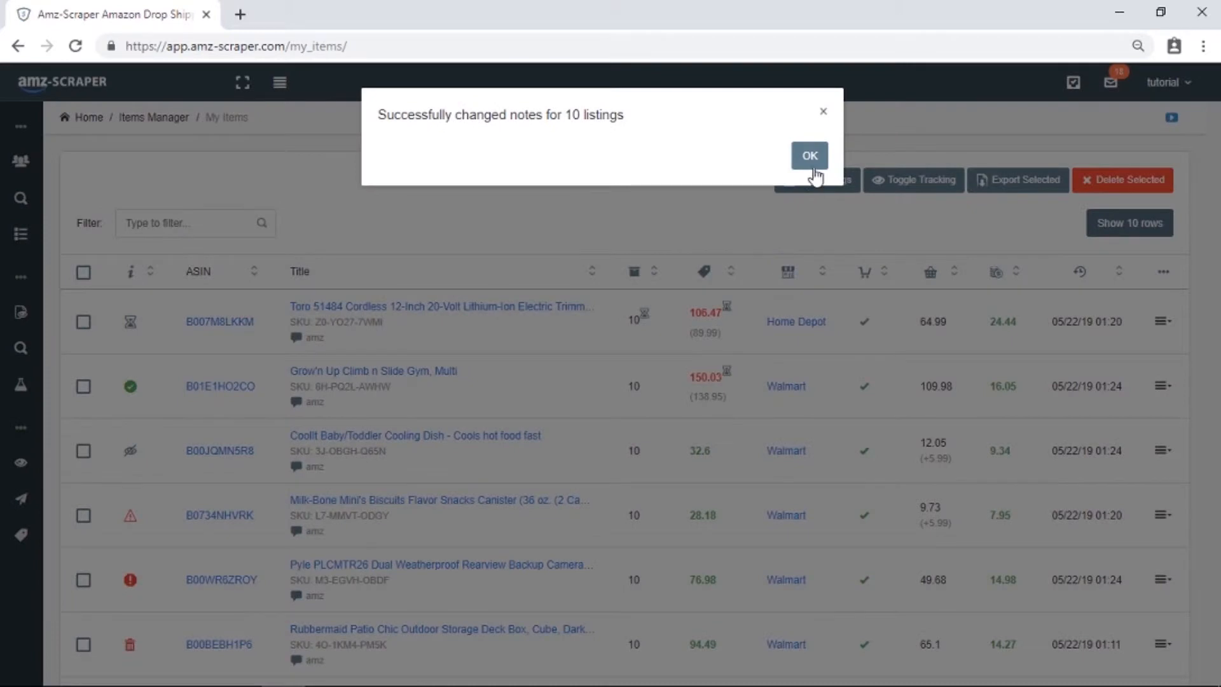
pyautogui.click(809, 155)
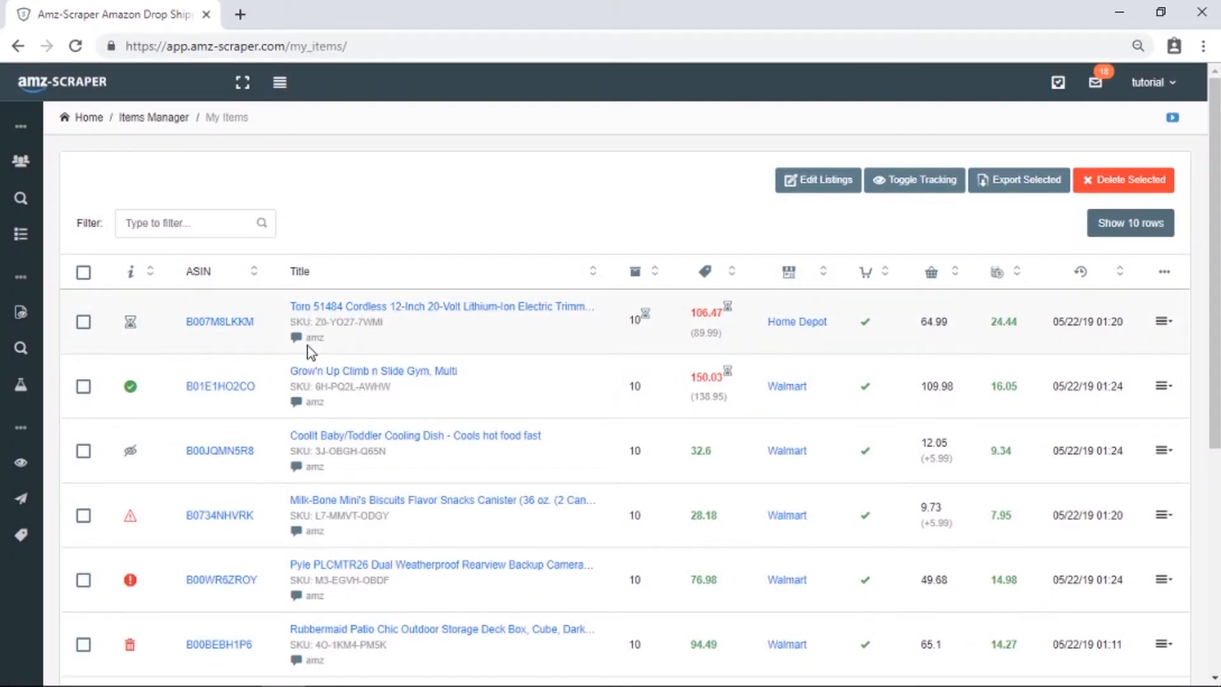
# Select all listings again and clear their notes by saving an empty note
pyautogui.click(83, 274)
pyautogui.click(806, 189)
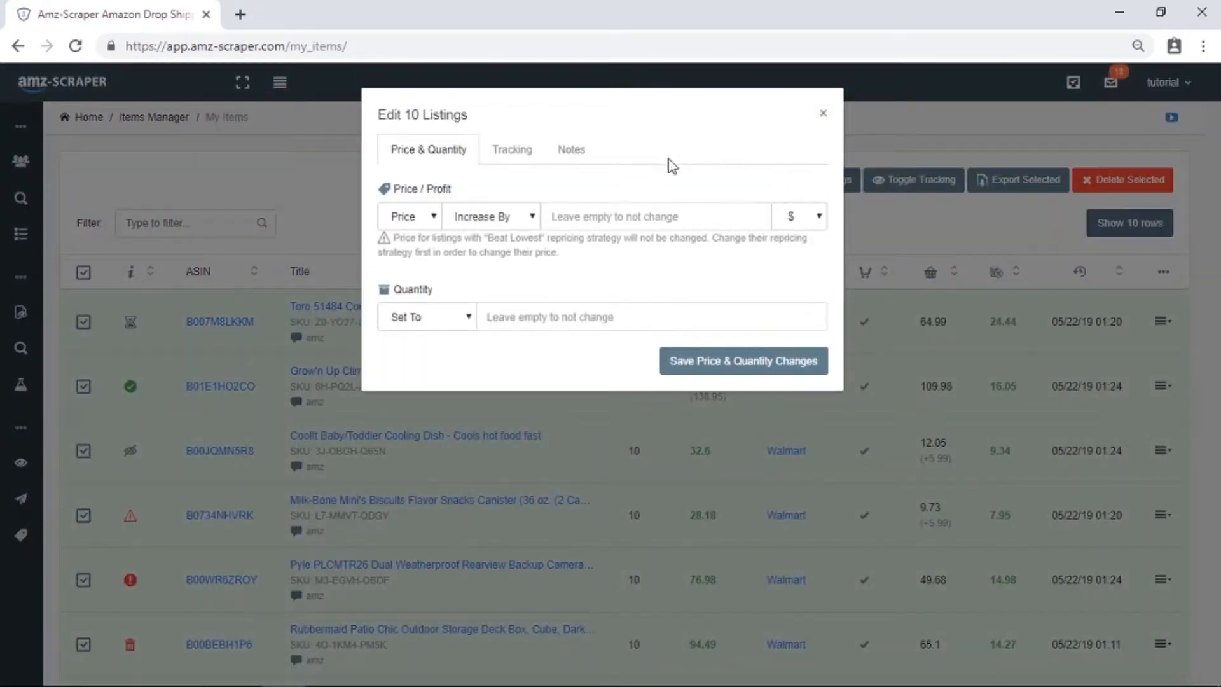
pyautogui.click(571, 151)
pyautogui.click(477, 220)
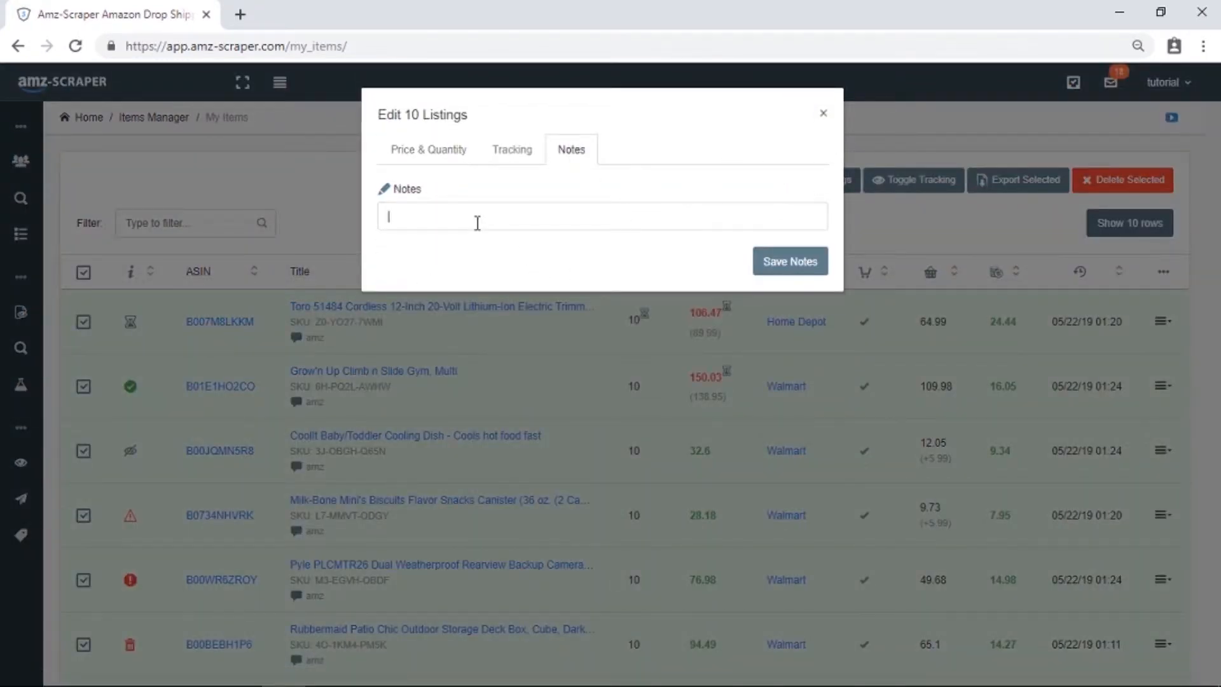
pyautogui.click(798, 270)
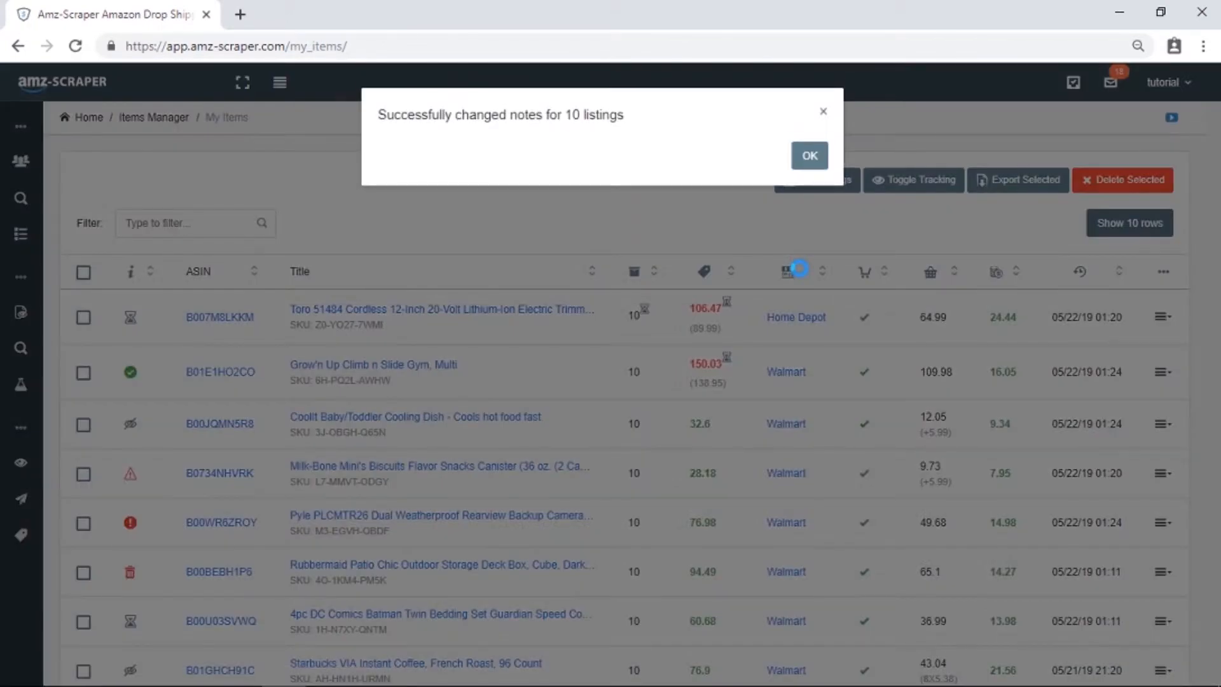
pyautogui.click(807, 150)
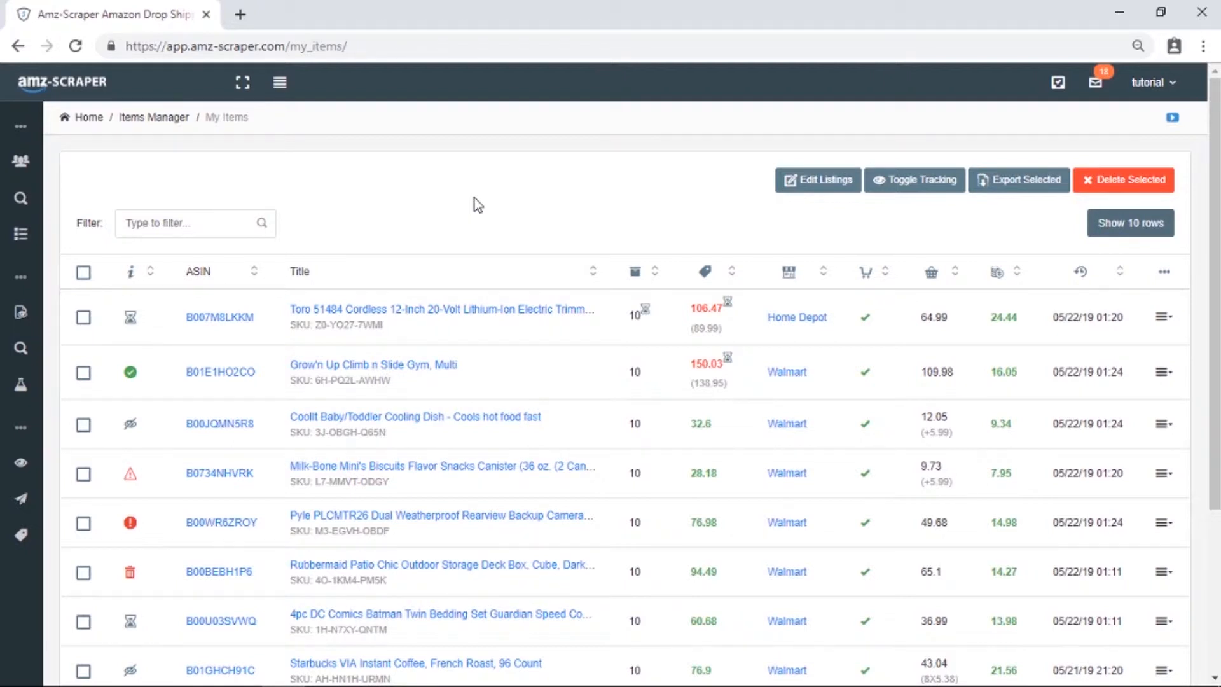
# Select all listings, view the choices for enabling or disabling their tracking, and leave without choosing
pyautogui.click(83, 273)
pyautogui.click(927, 181)
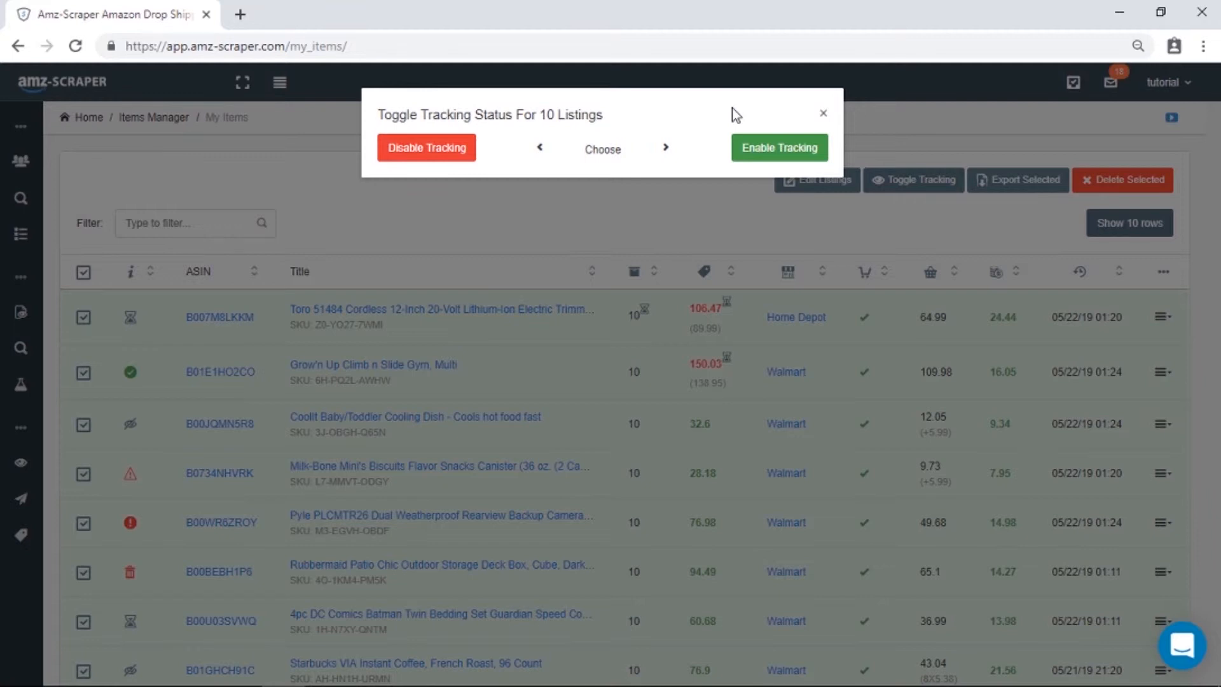
pyautogui.click(823, 115)
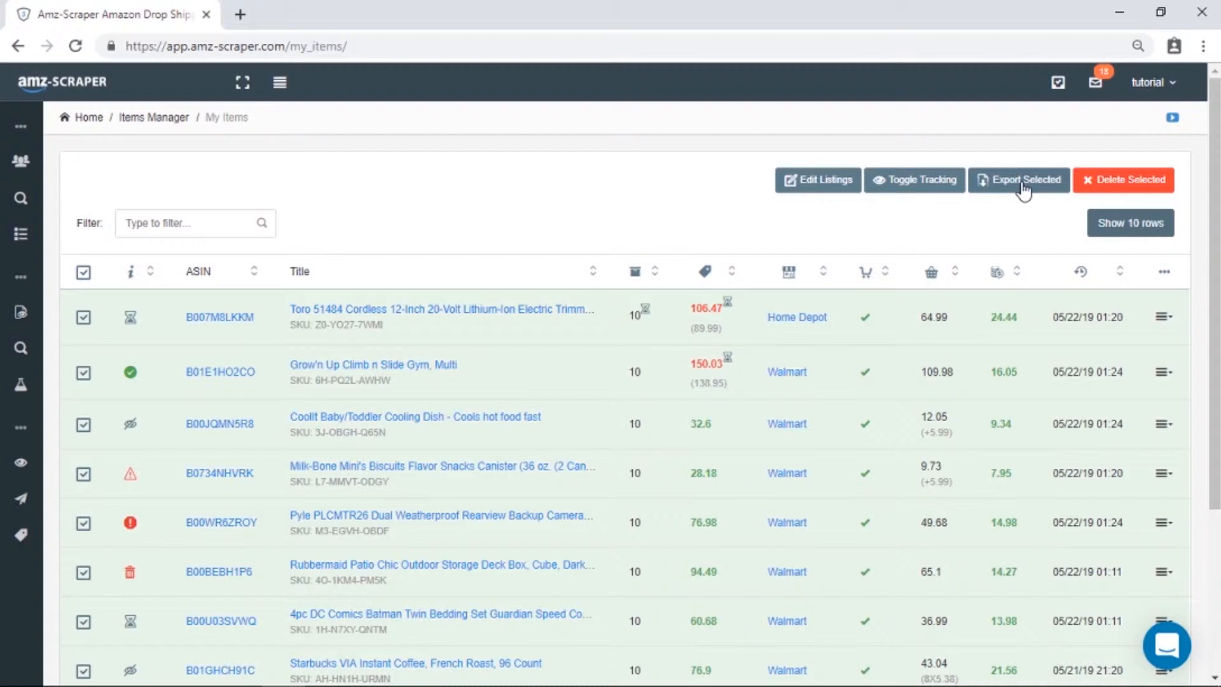
# View the deletion choices for the selected listings, leave without deleting, and deselect all listings
pyautogui.click(1136, 195)
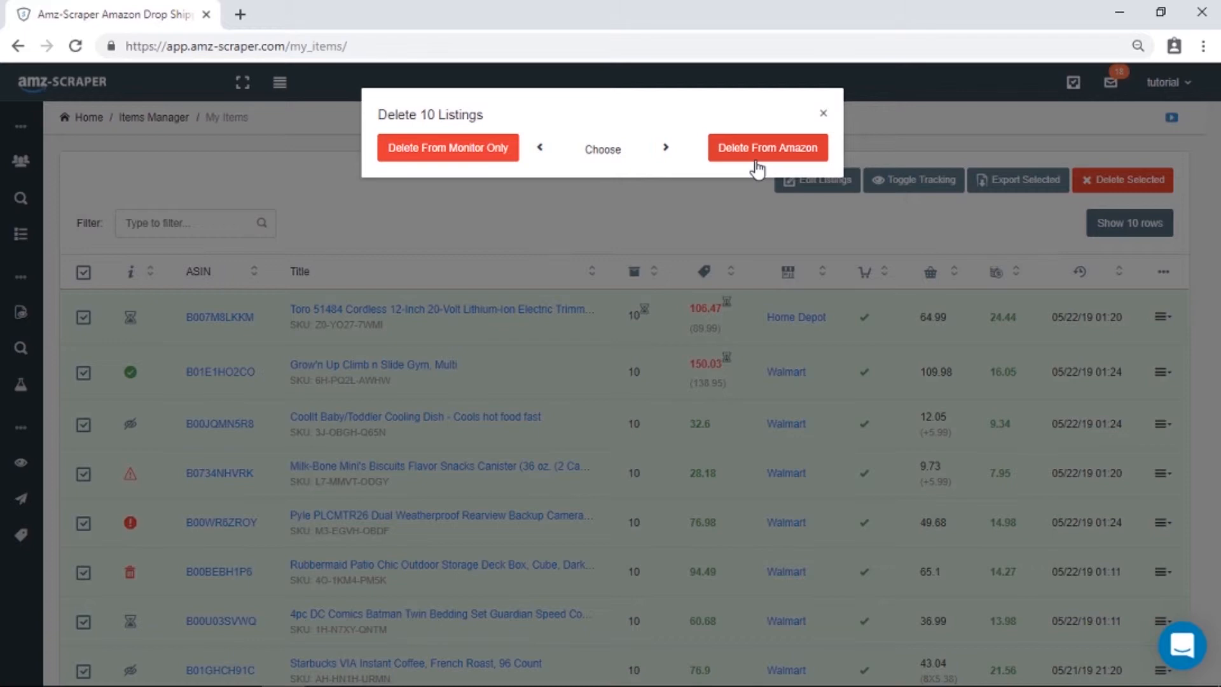
pyautogui.click(822, 113)
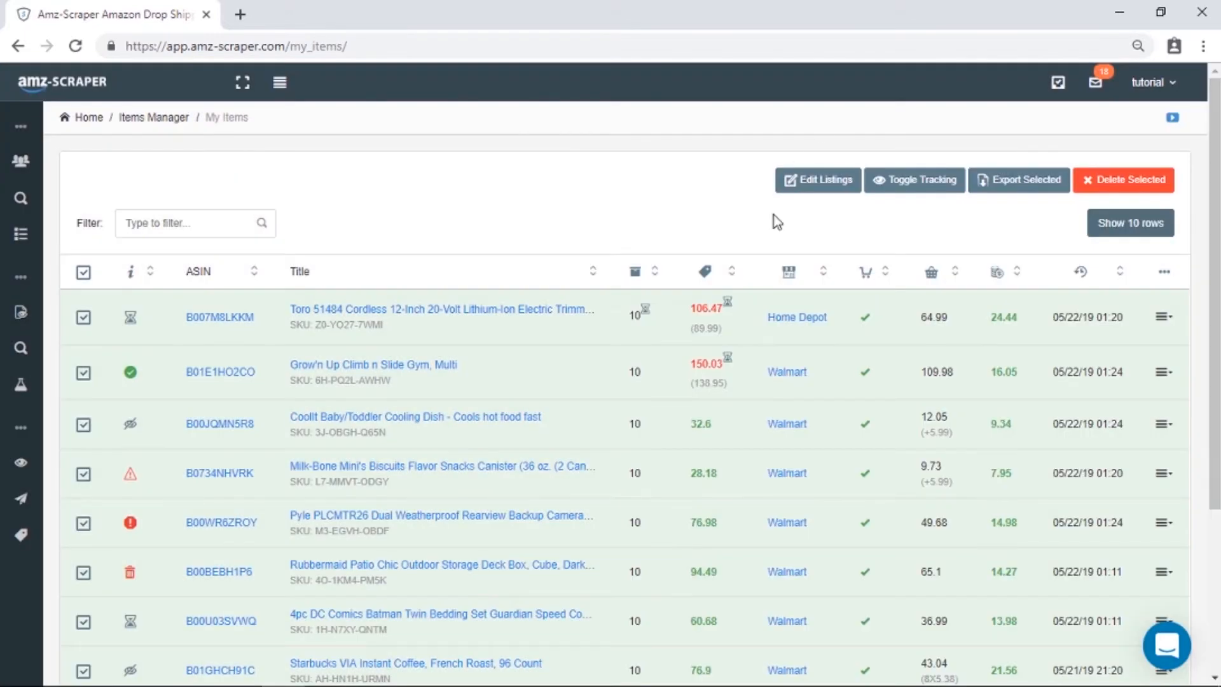
pyautogui.click(83, 272)
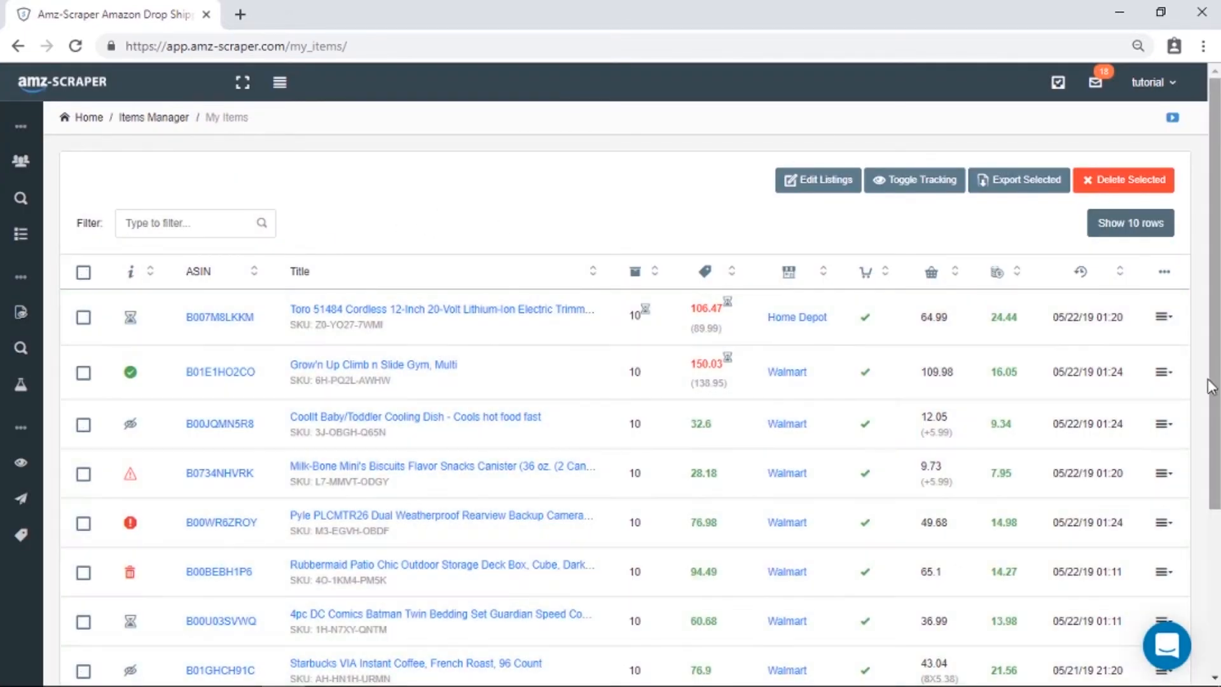
# Open the Grow'n Up Climb n Slide Gym listing for editing and review its pricing, quantity and tracking settings
pyautogui.click(1163, 372)
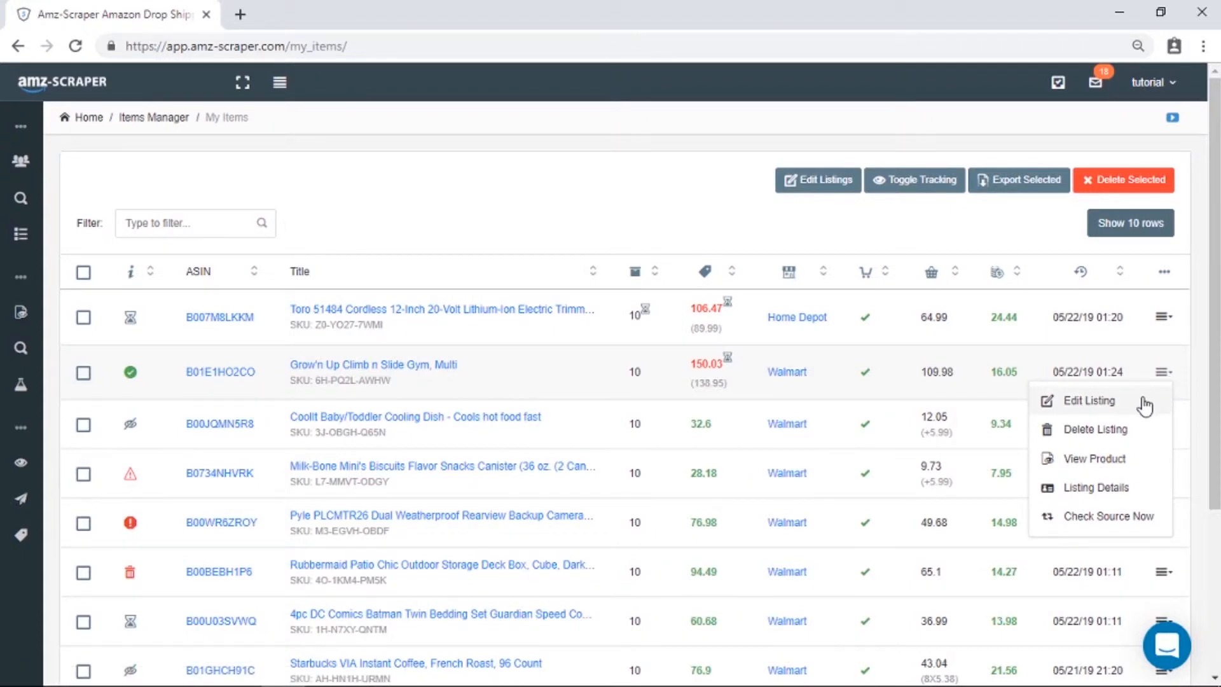
pyautogui.click(1145, 405)
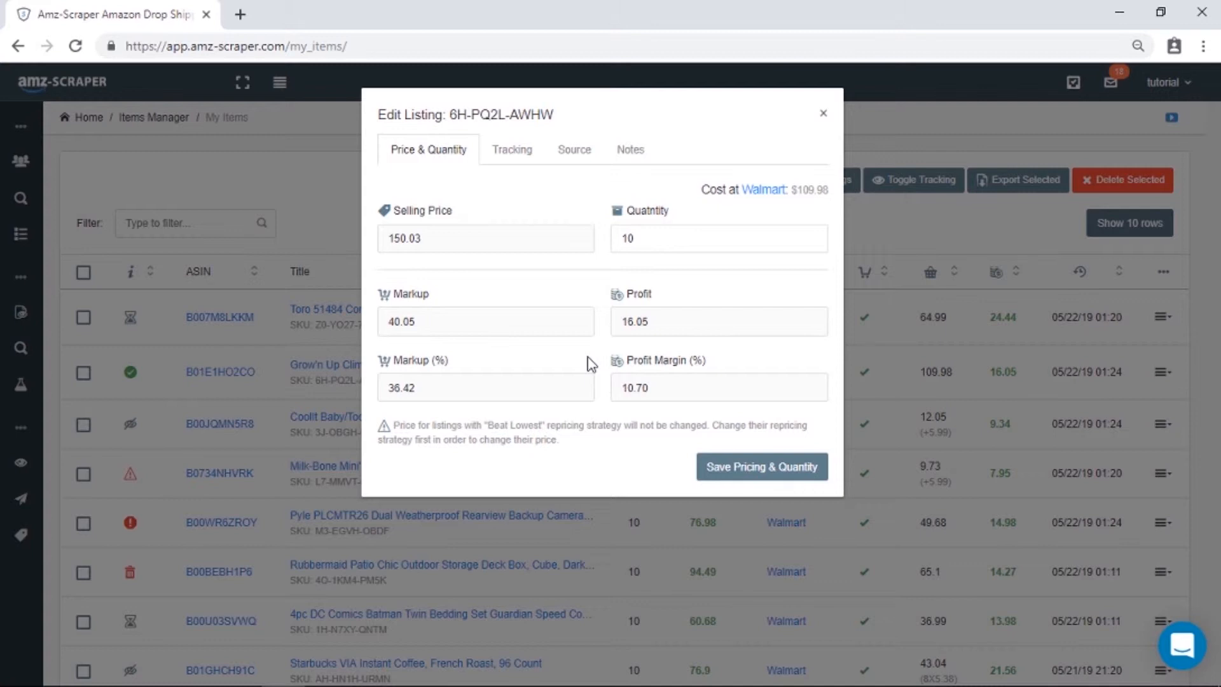
pyautogui.doubleClick(661, 321)
pyautogui.click(704, 292)
pyautogui.click(649, 238)
pyautogui.click(512, 153)
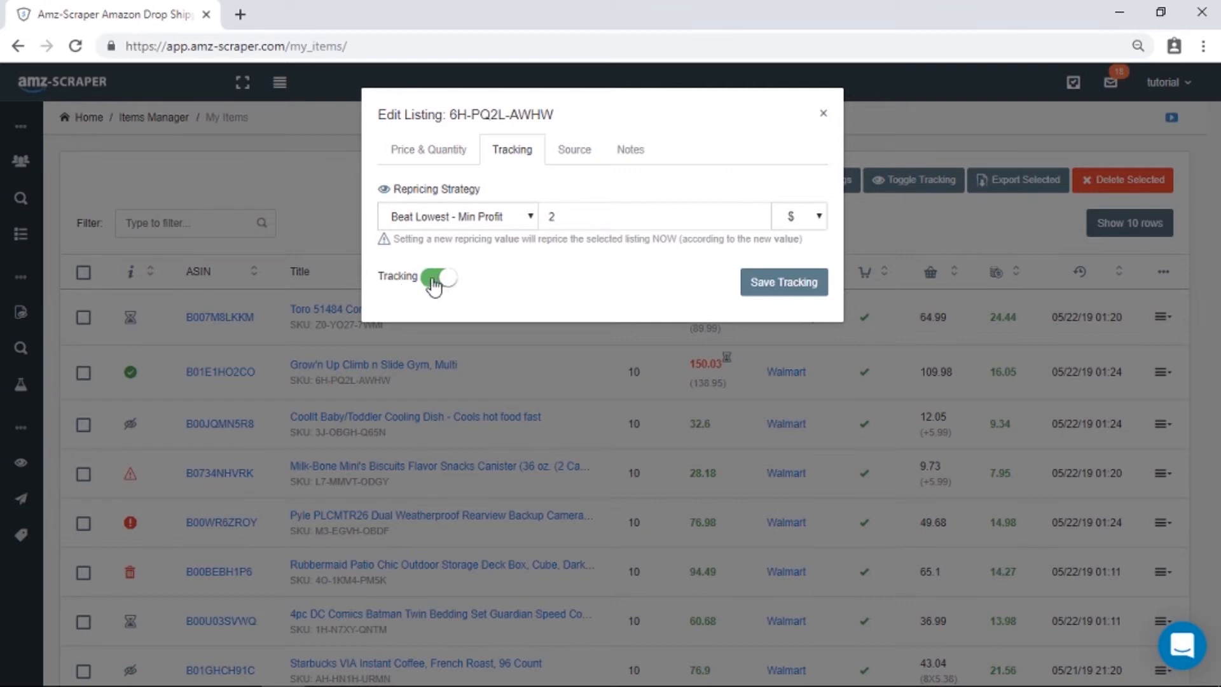
# Try the source variation "Large|blue" for the Climb n Slide Gym listing, view its notes field, and close the editor without saving
pyautogui.click(577, 157)
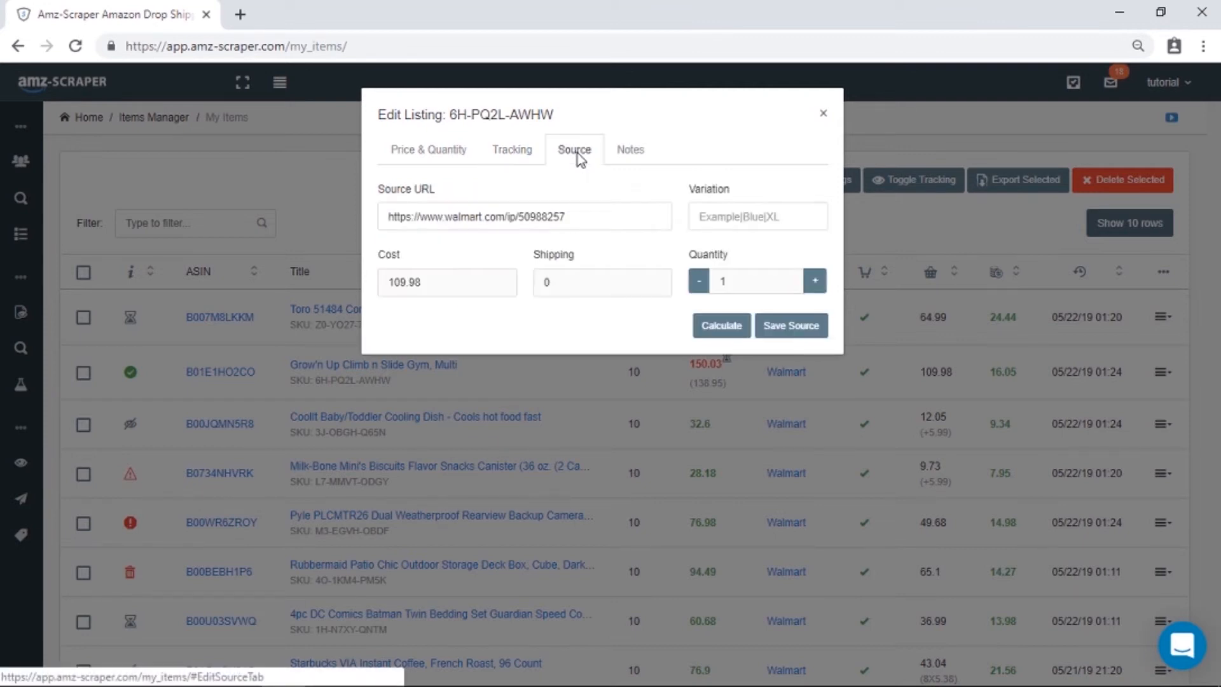
pyautogui.click(591, 216)
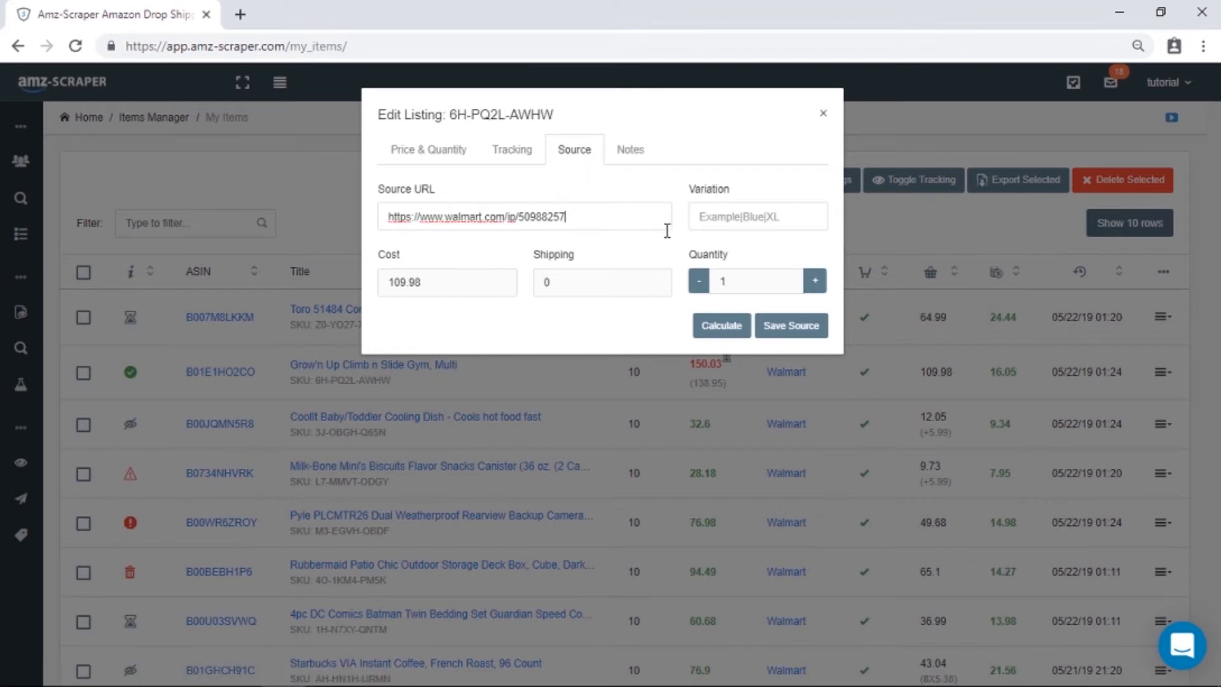
pyautogui.click(703, 216)
pyautogui.write('Large')
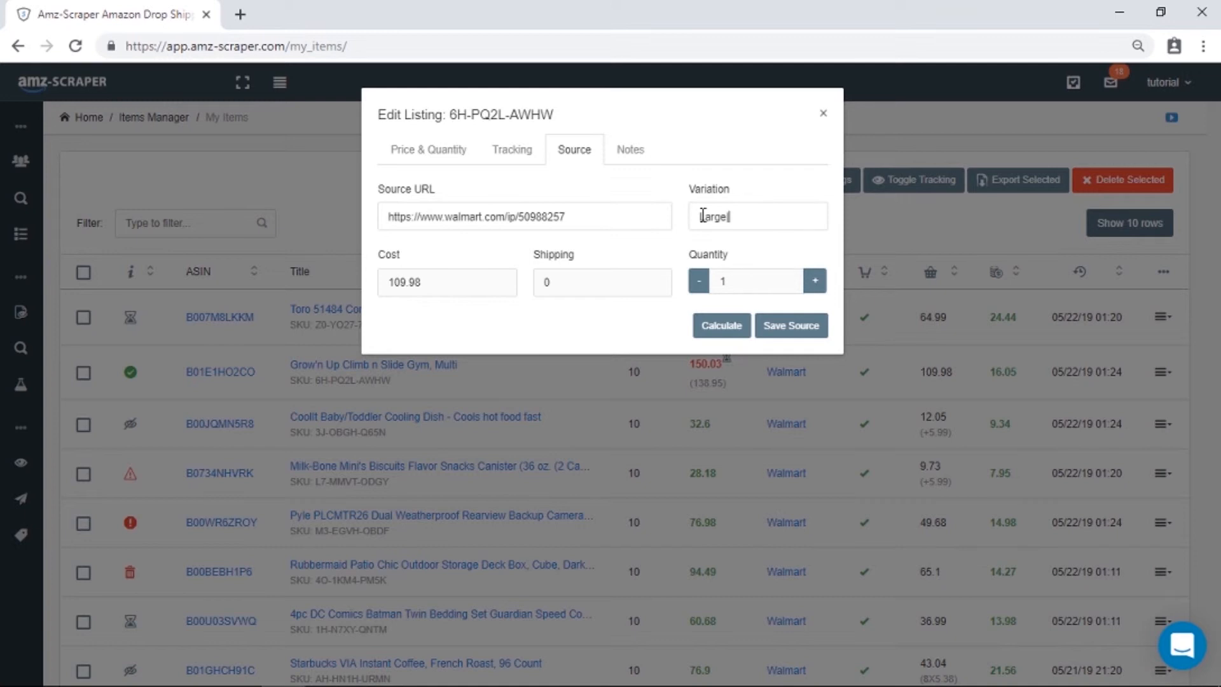
pyautogui.write('|blue')
pyautogui.click(633, 150)
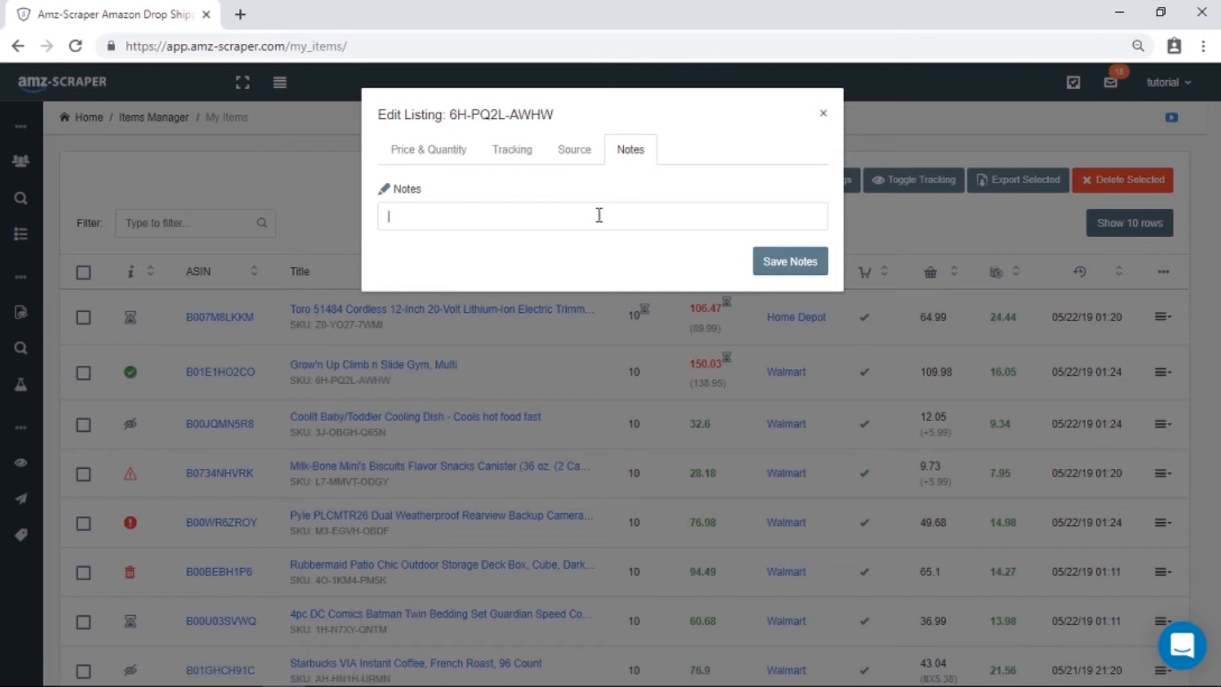
pyautogui.click(822, 114)
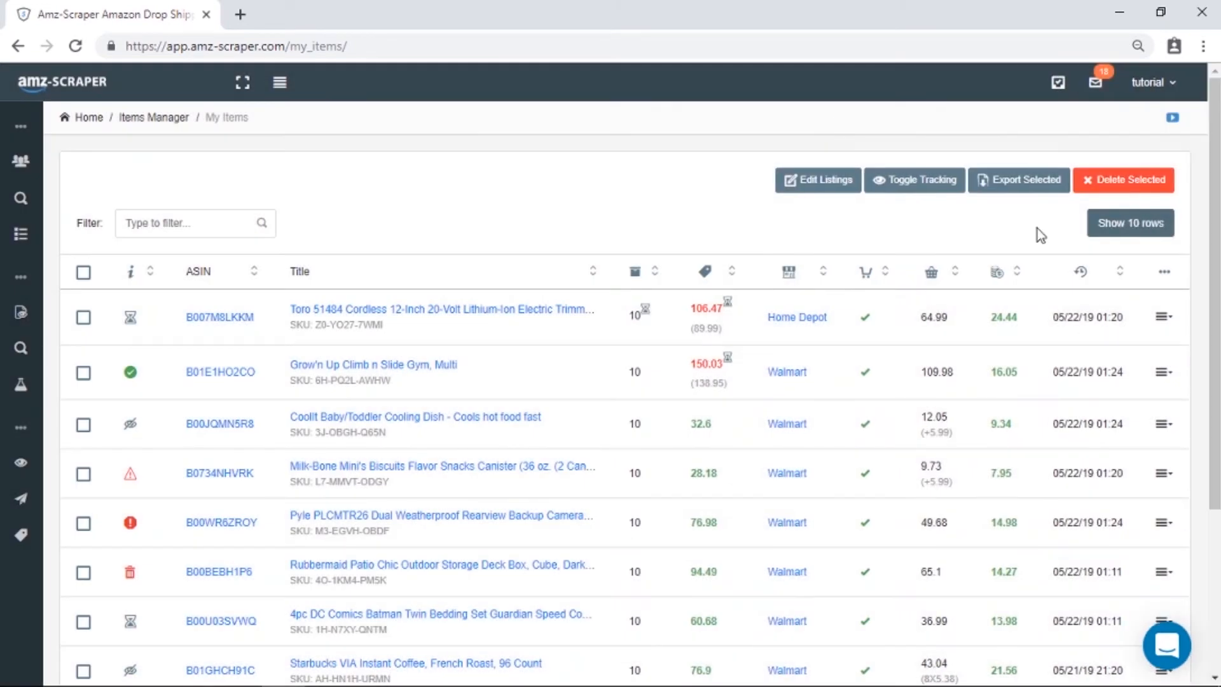
# View the Grow'n Up Climb n Slide Gym listing's product page with its source and seller offers, and return to My Items
pyautogui.click(1162, 372)
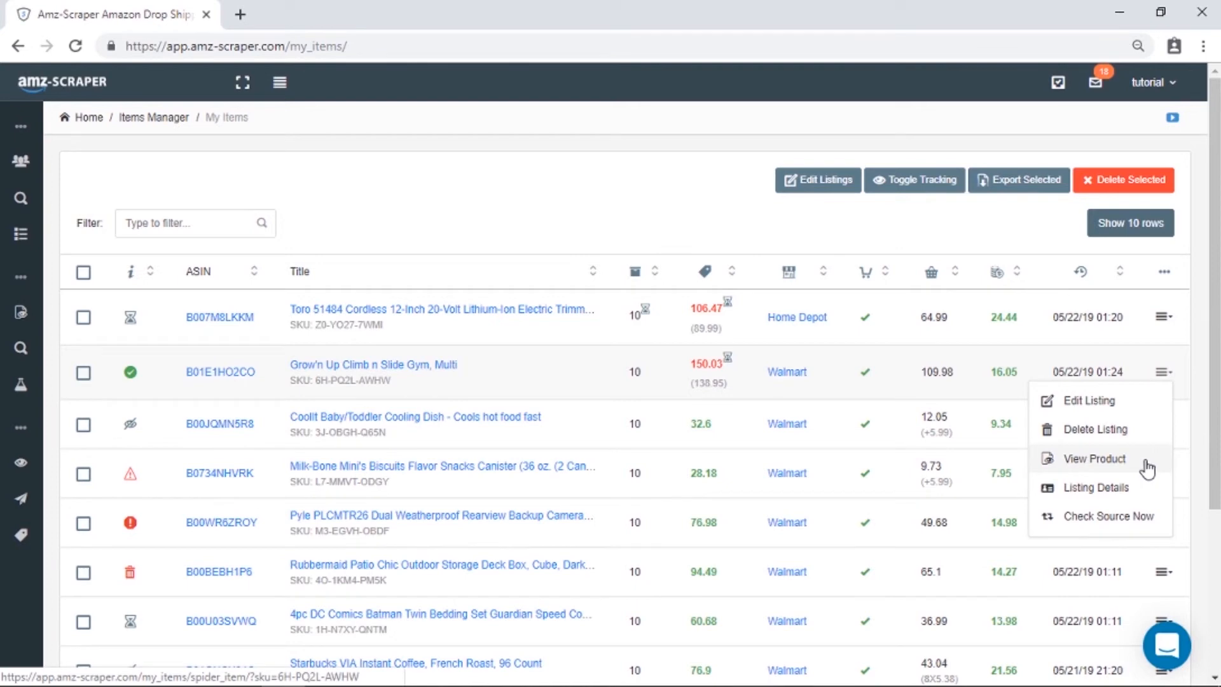
pyautogui.click(1145, 459)
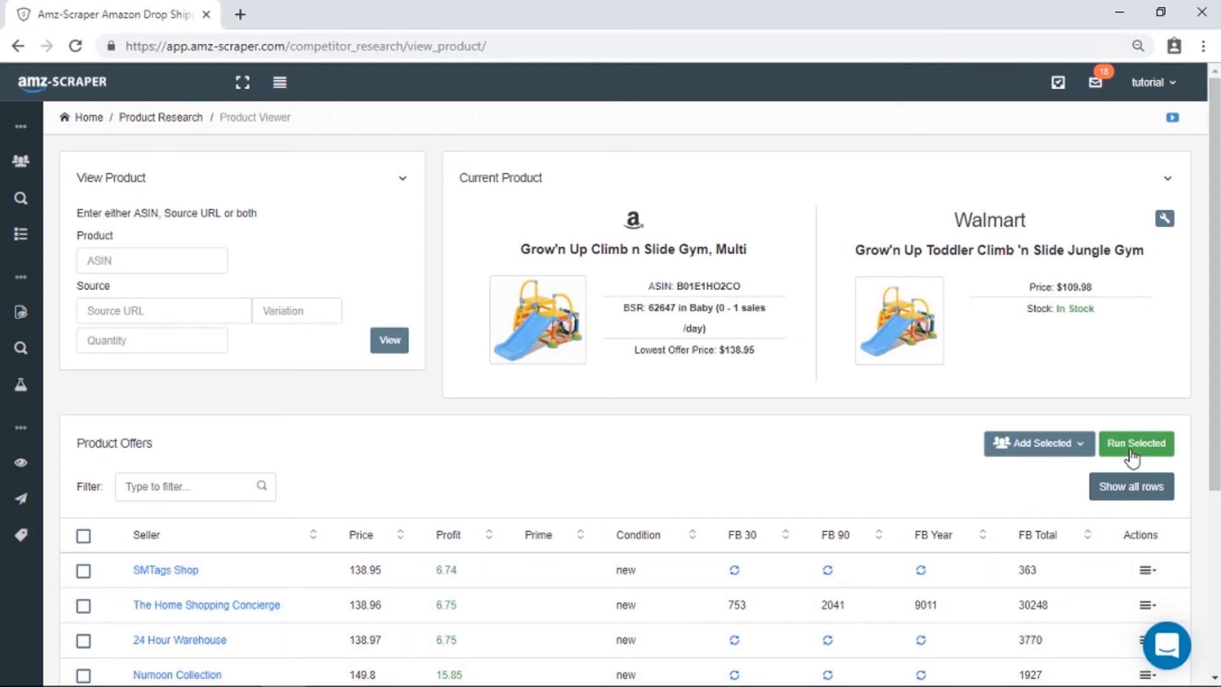
pyautogui.click(17, 51)
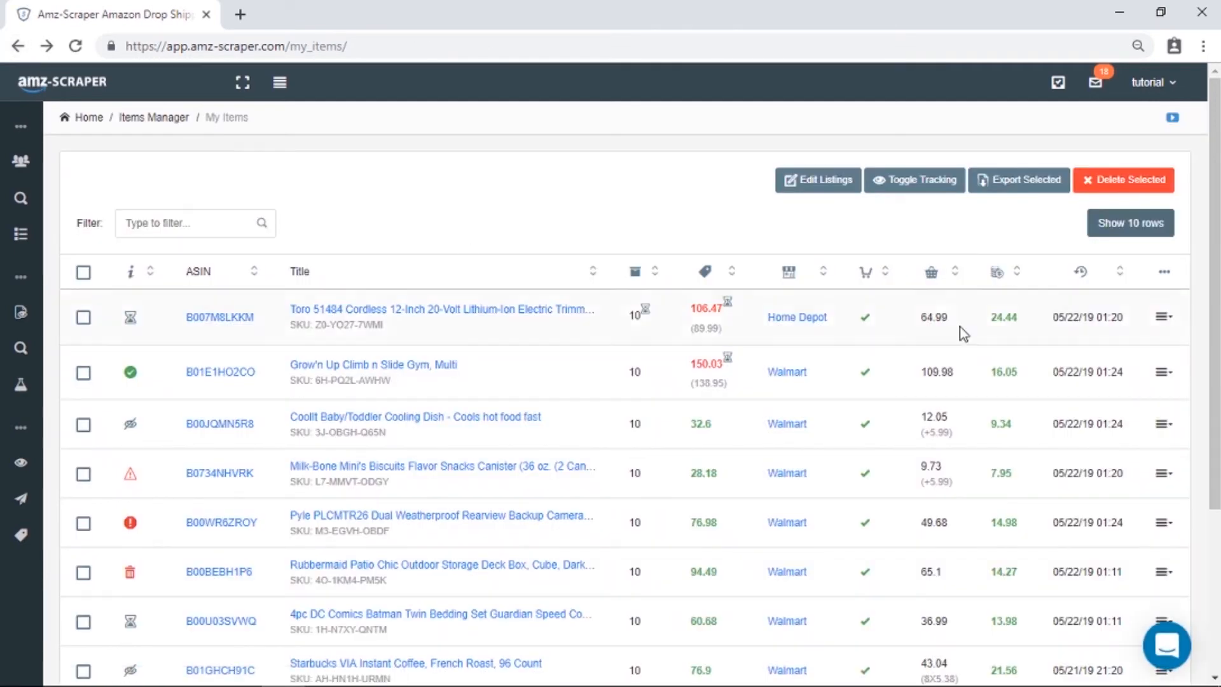
# Run an immediate source check for the Grow'n Up Climb n Slide Gym listing and dismiss the resulting message
pyautogui.click(1163, 374)
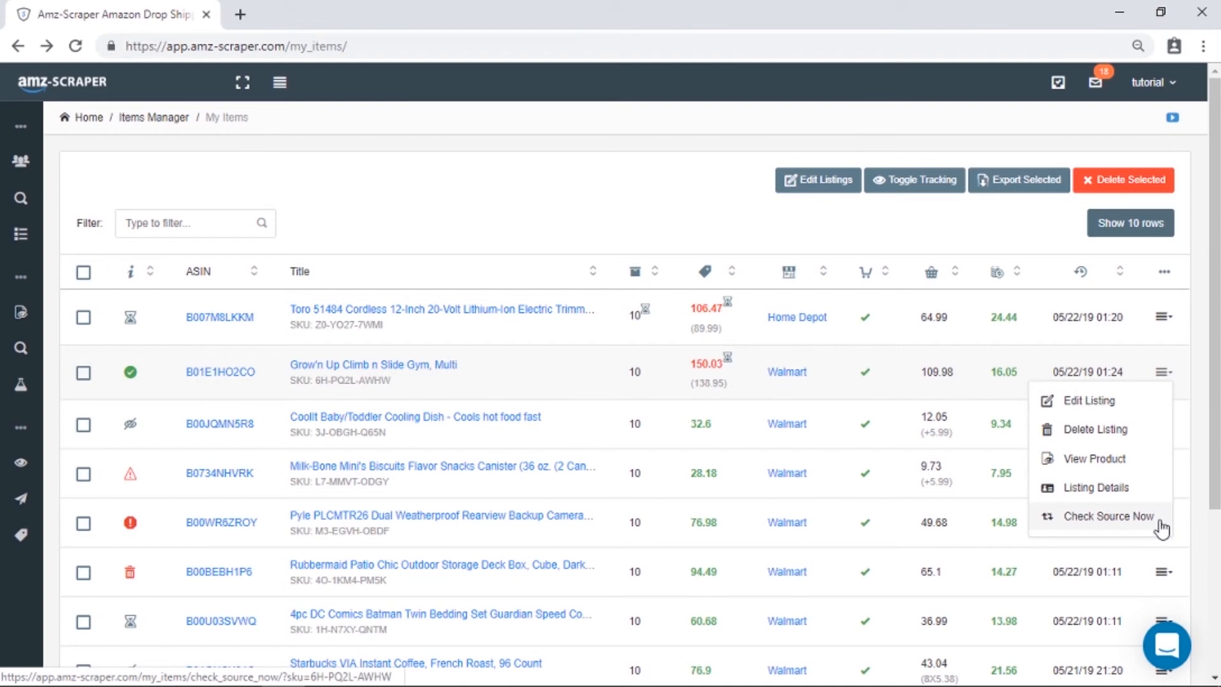
pyautogui.click(1108, 516)
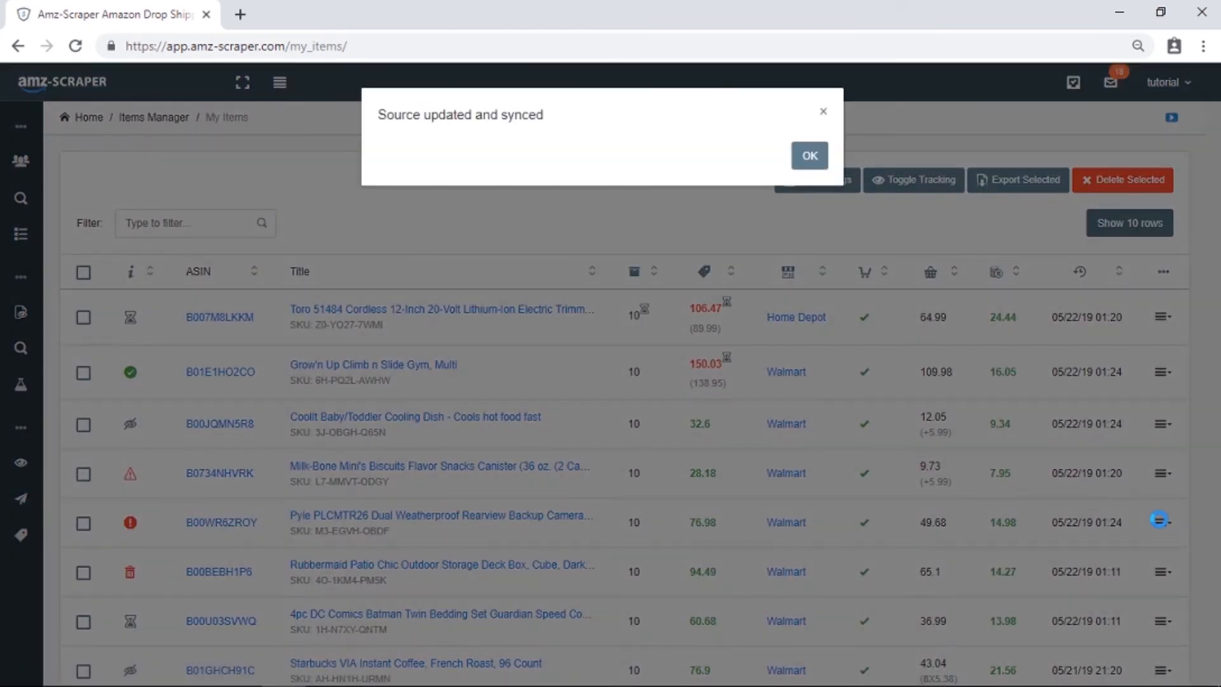
pyautogui.click(818, 159)
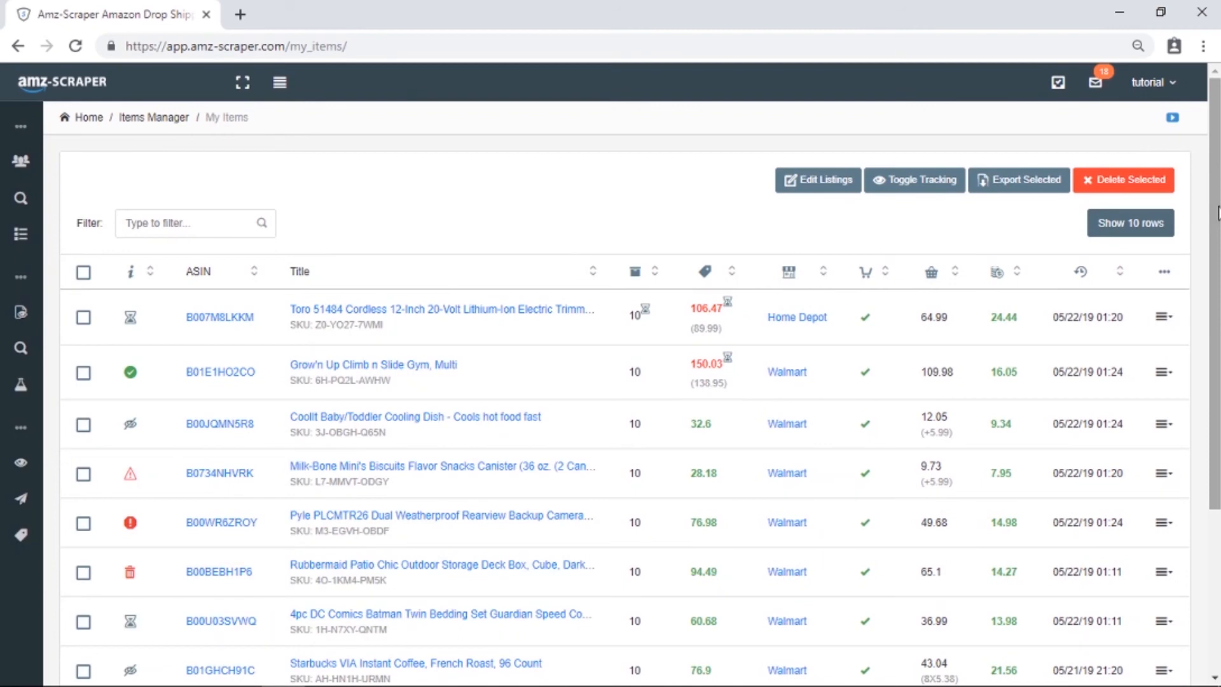
# Examine the item count and tracking limit below the listings, and view the account options, including Knowledge Center, without choosing any
pyautogui.scroll(-3, 1218, 213)
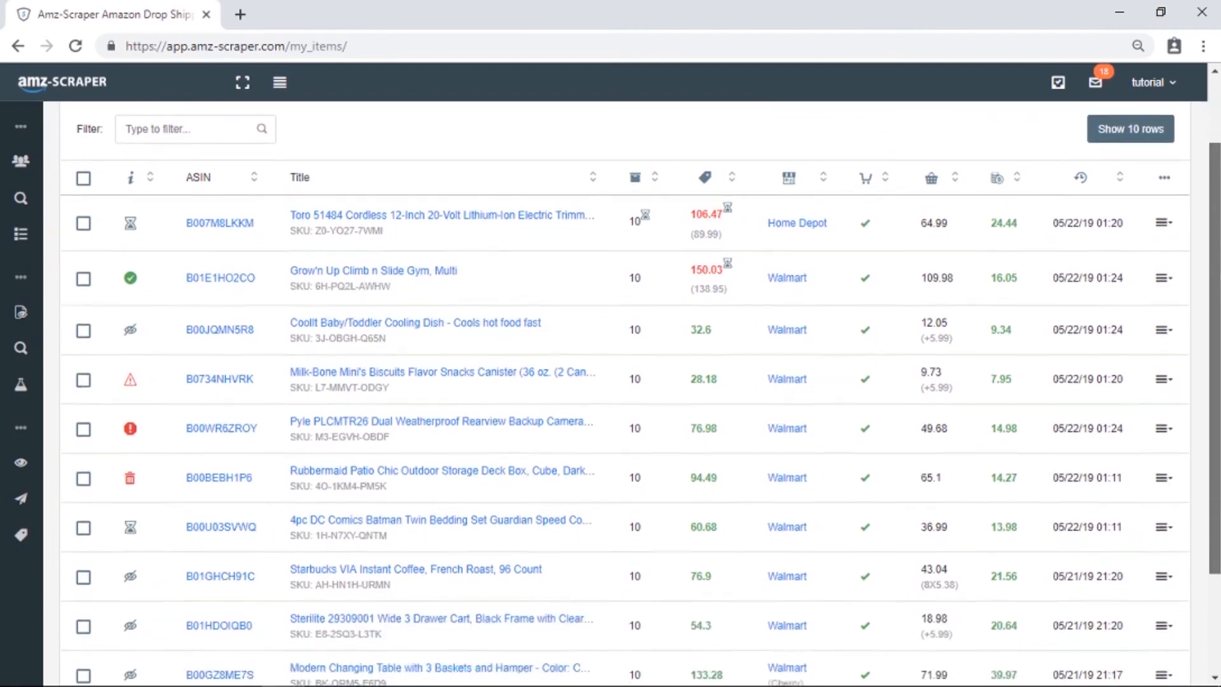
pyautogui.scroll(-1, 1013, 460)
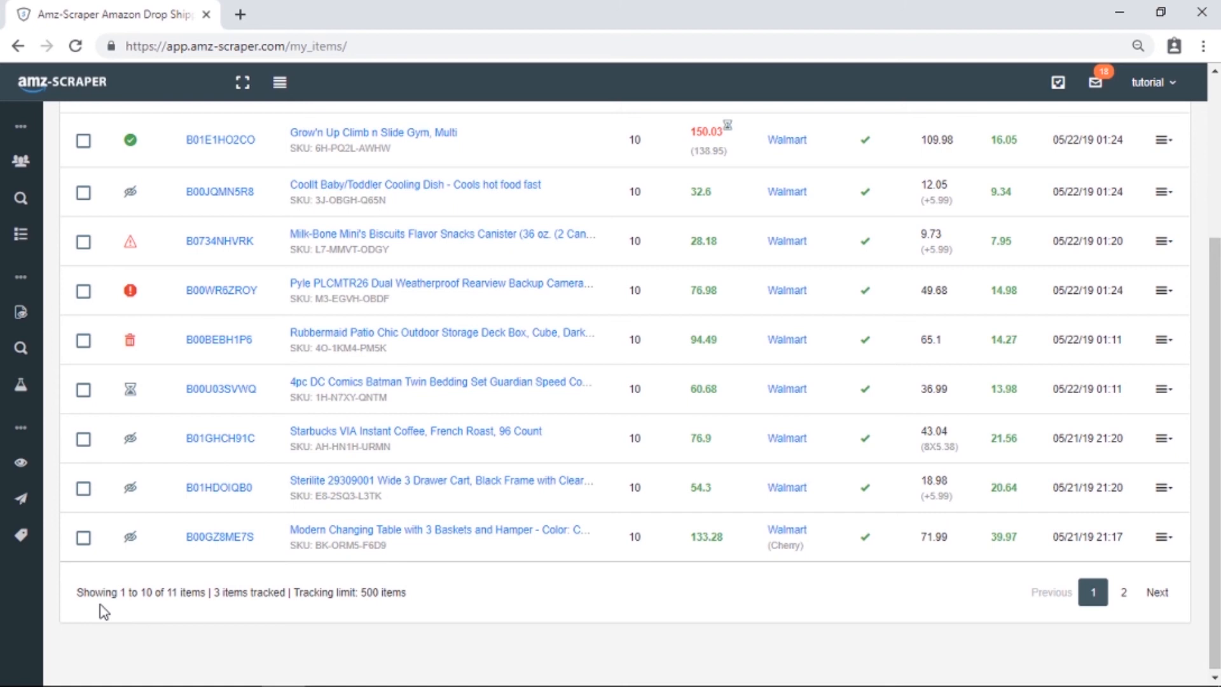
pyautogui.scroll(3, 437, 629)
pyautogui.scroll(1, 737, 242)
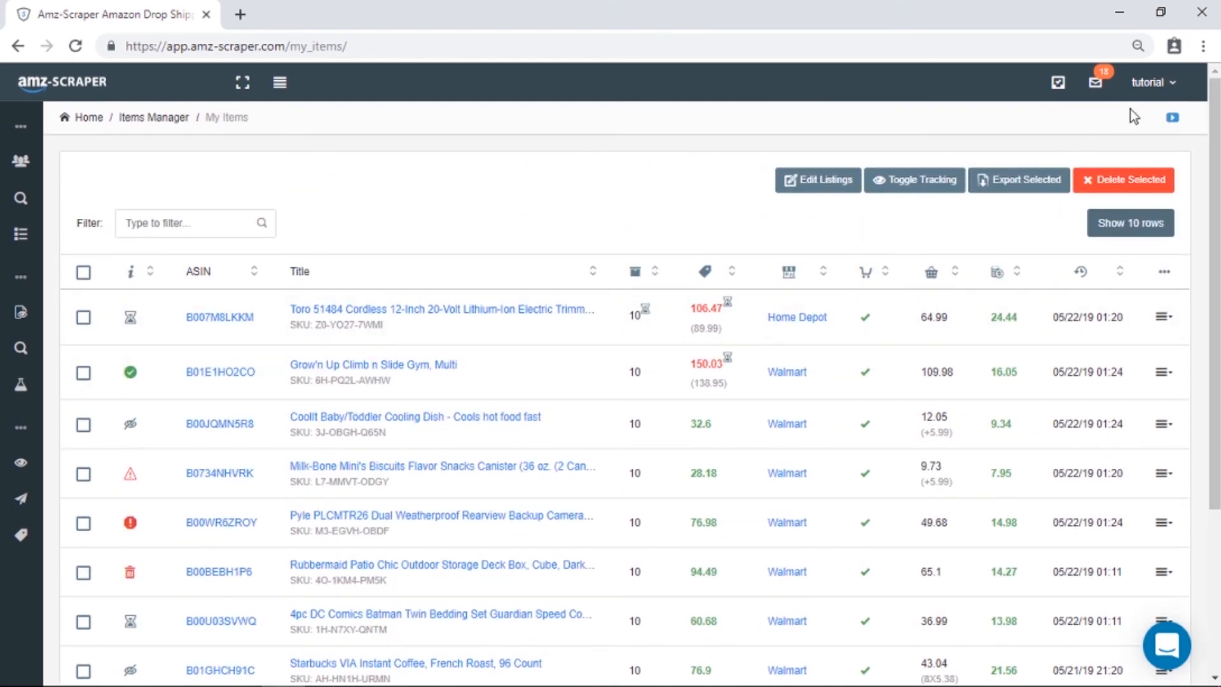
pyautogui.click(1172, 94)
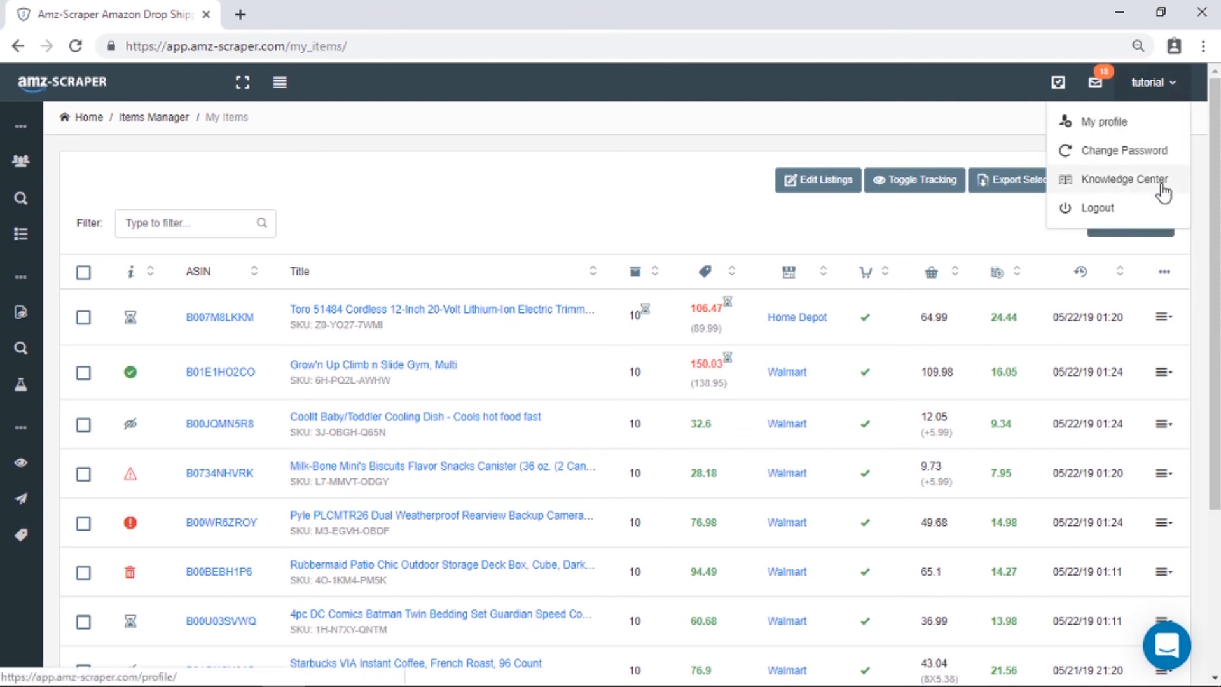
pyautogui.click(1015, 159)
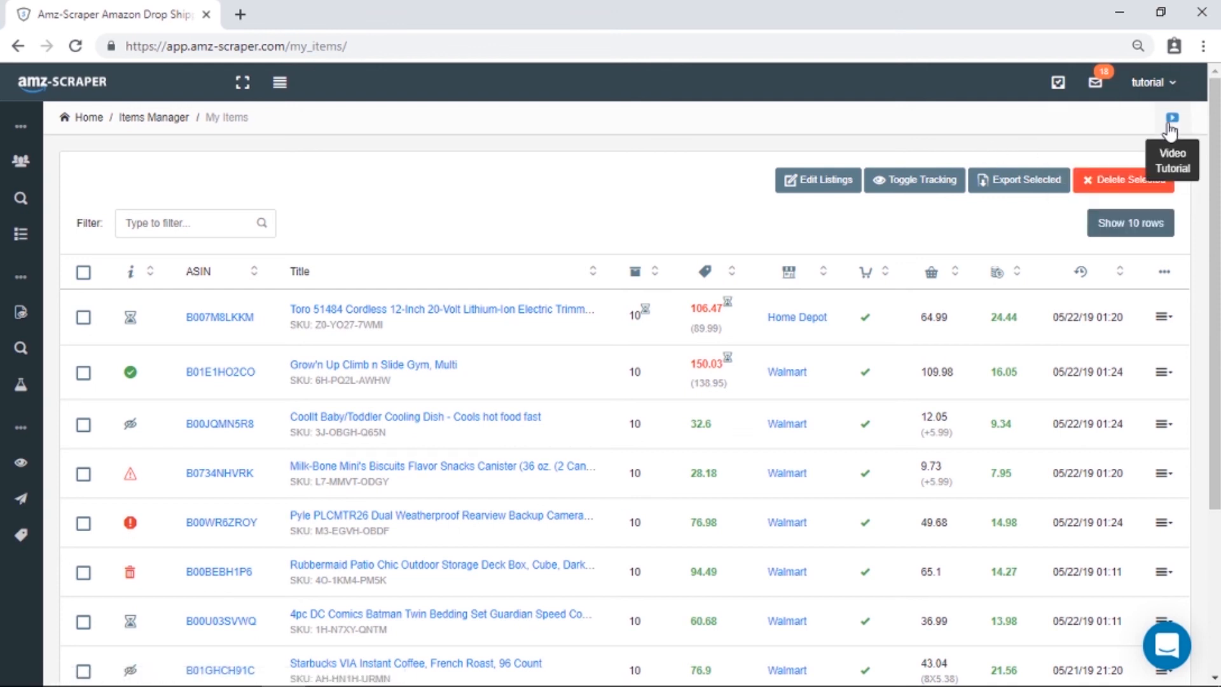